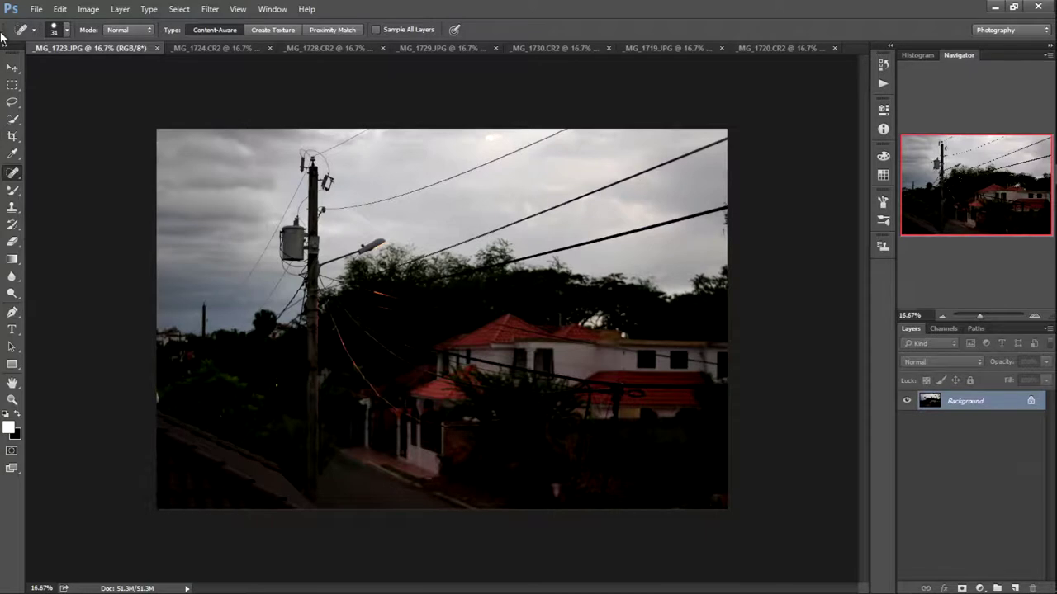
Return to the _MG_1723 house photo and open the Camera Raw Filter on it
left_click(228, 48)
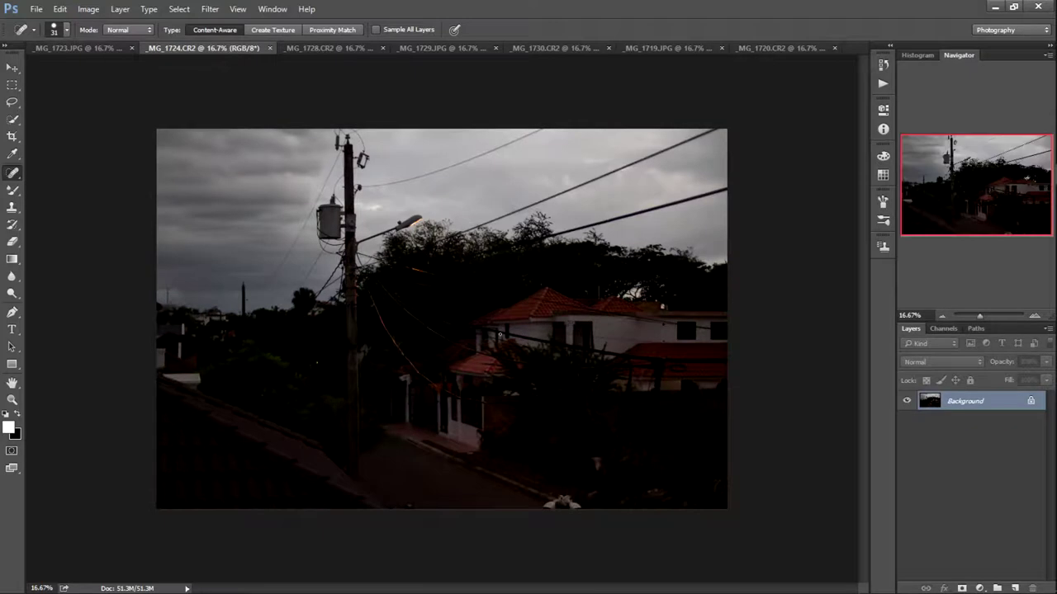
left_click(80, 43)
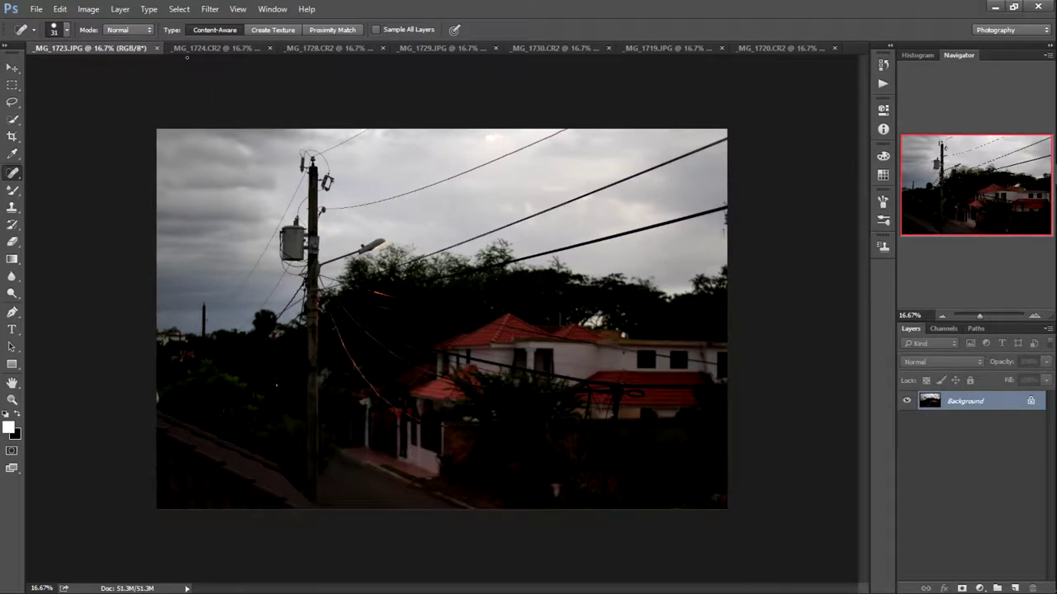
left_click(216, 10)
left_click(258, 87)
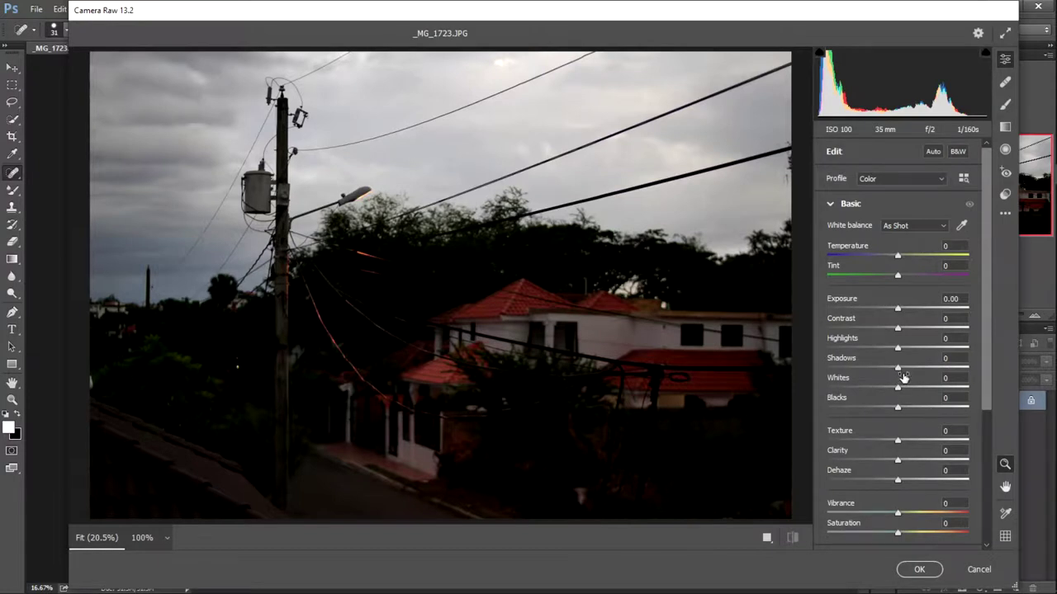
Raise Shadows to +100 and set Whites to exactly 30
left_click_drag(898, 368, 972, 369)
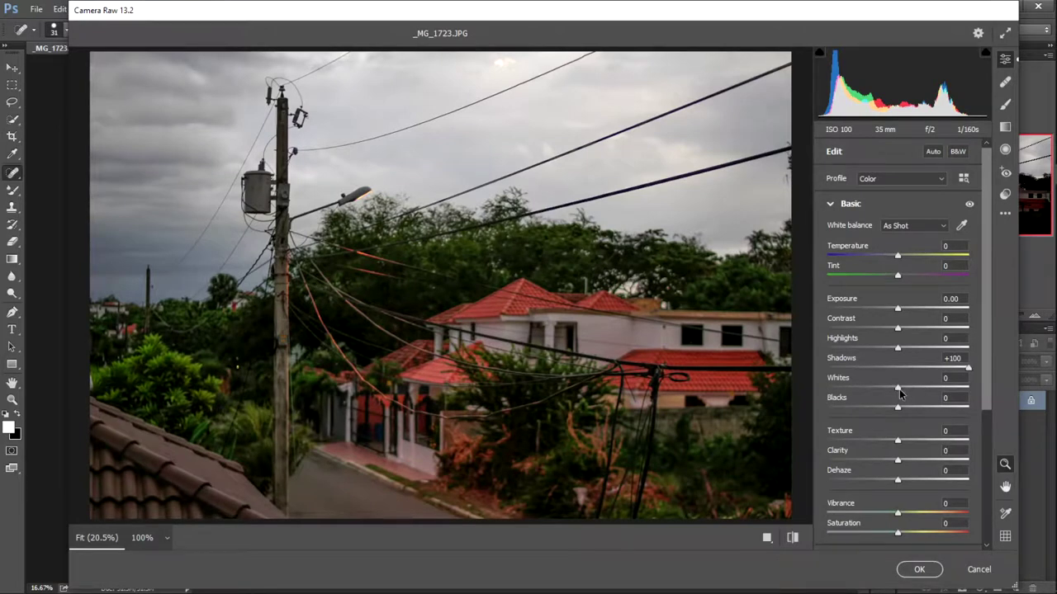
left_click_drag(899, 389, 921, 390)
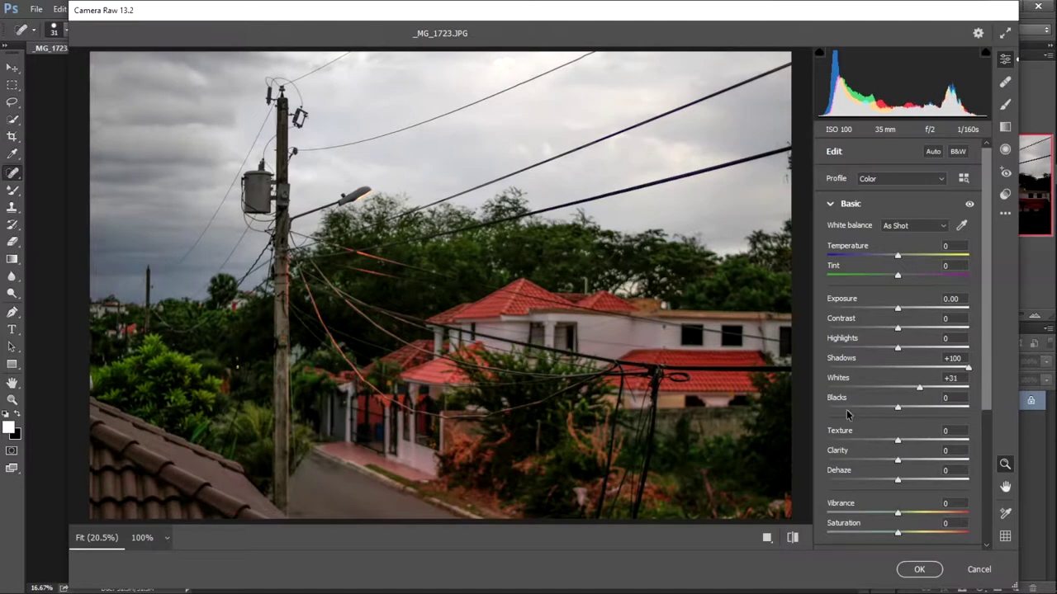
left_click(963, 377)
key("BackSpace")
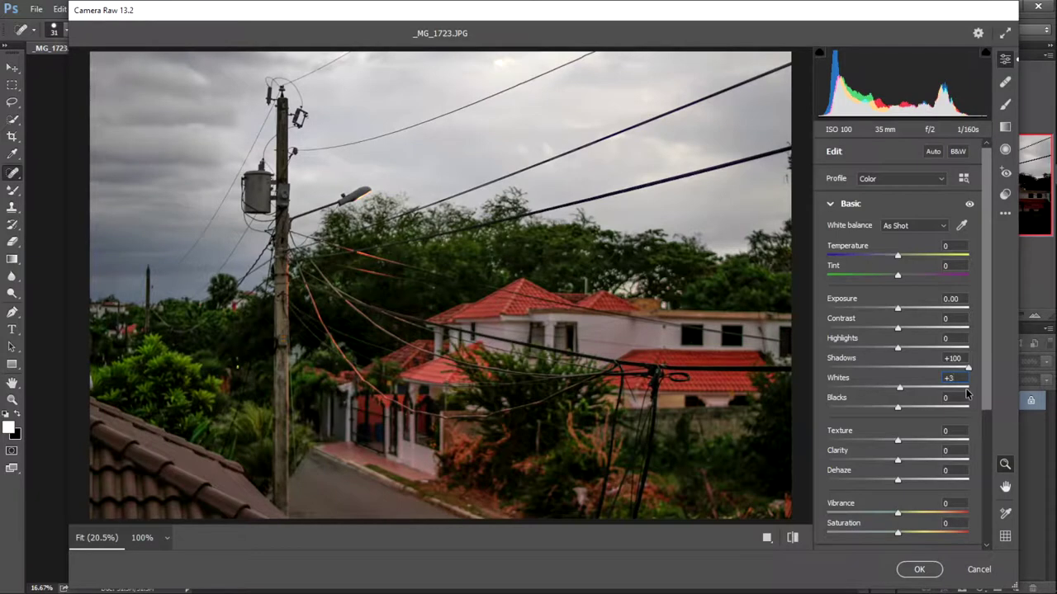
type("0")
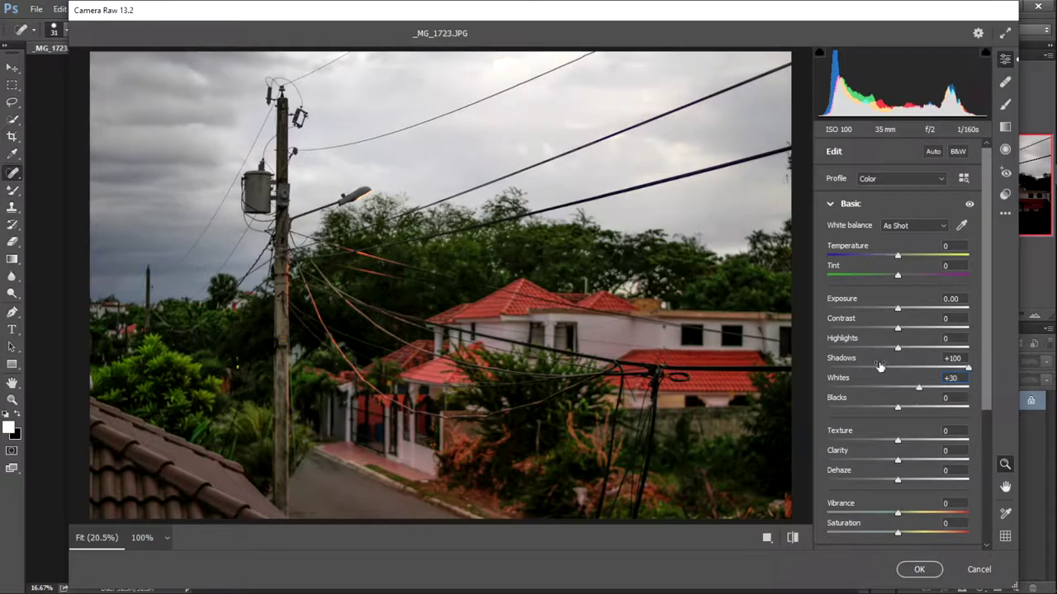
Compare the original and brightened photo side by side, then apply the Camera Raw edits
left_click(792, 538)
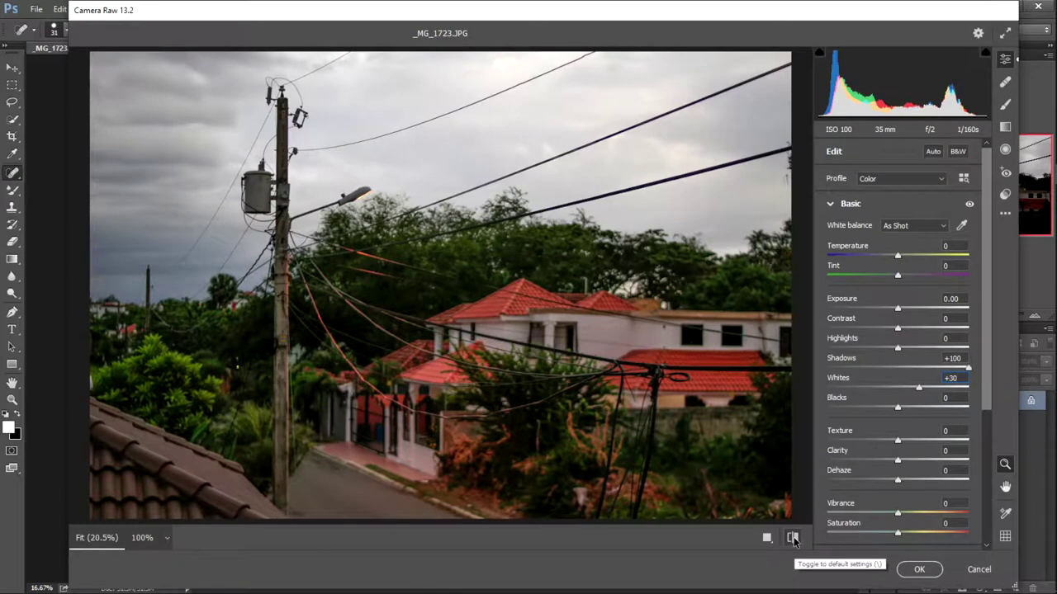
left_click(792, 538)
left_click(792, 539)
left_click(770, 540)
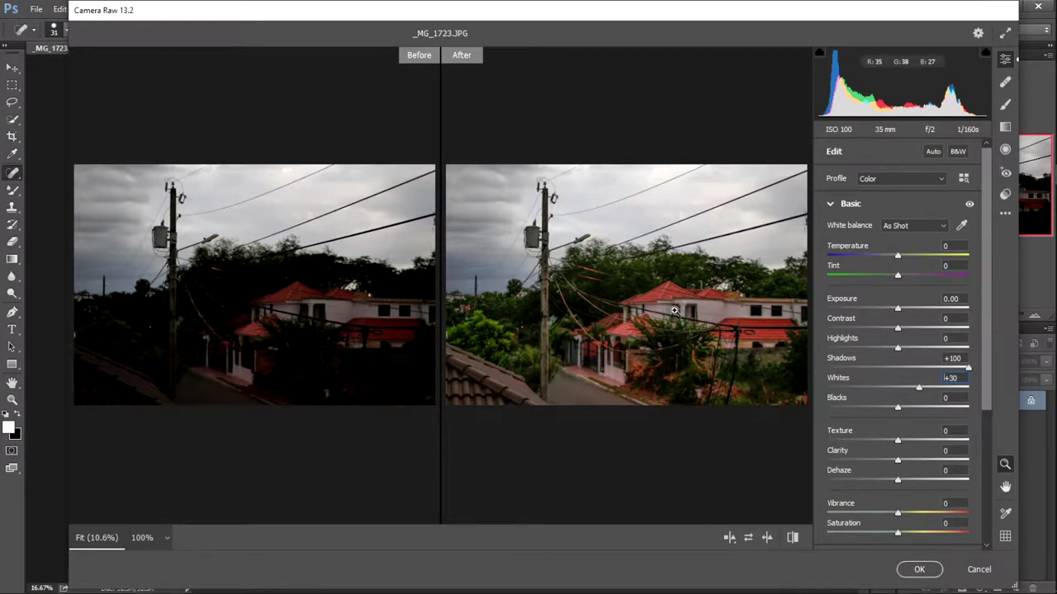
left_click(918, 570)
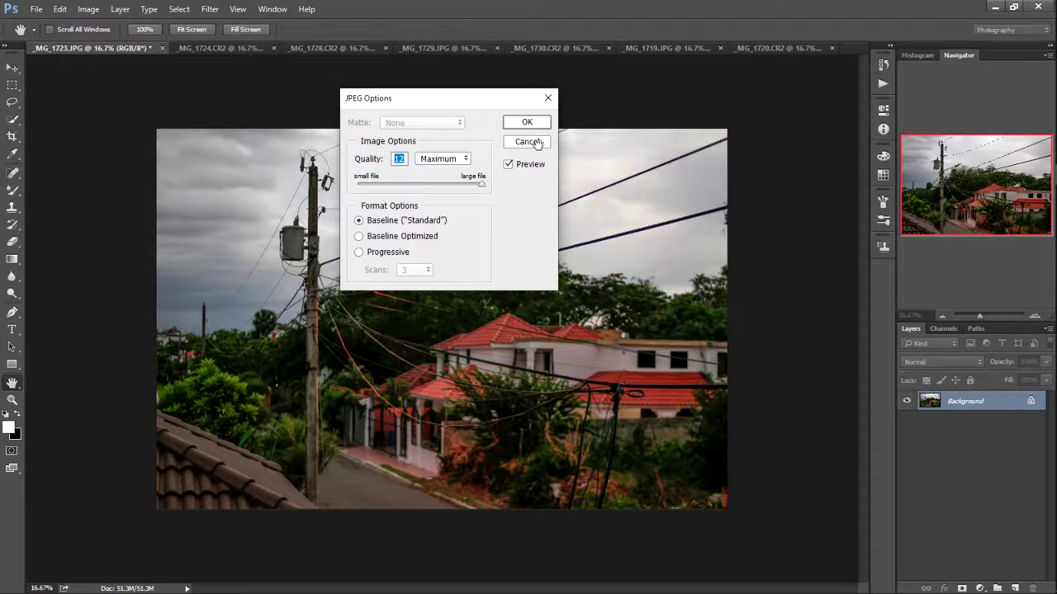
Save the brightened _MG_1723 house photo as a Quality 12 (Maximum) JPEG
left_click(530, 189)
left_click(527, 122)
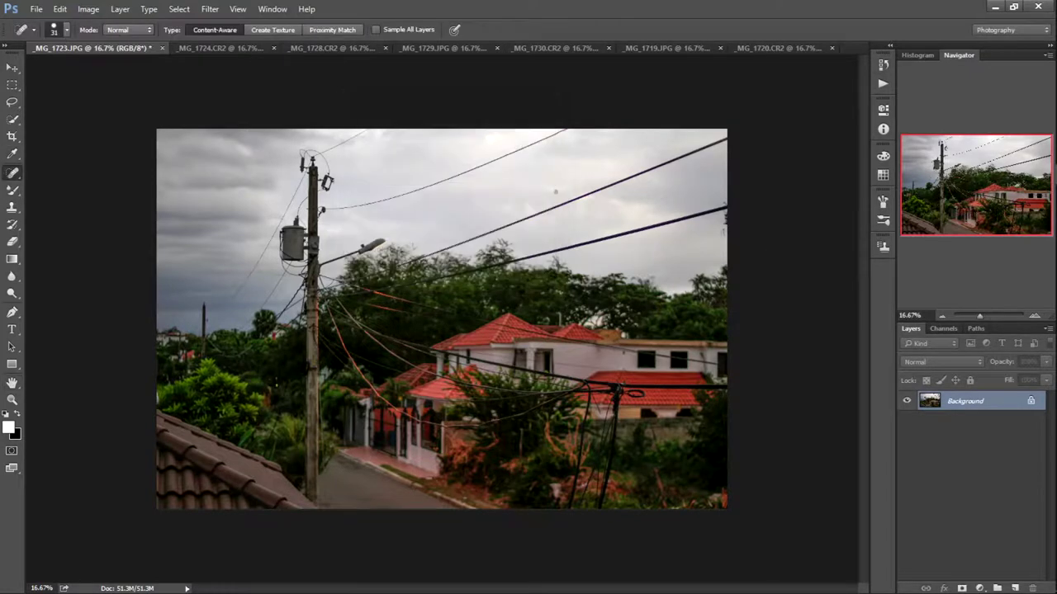
left_click(33, 9)
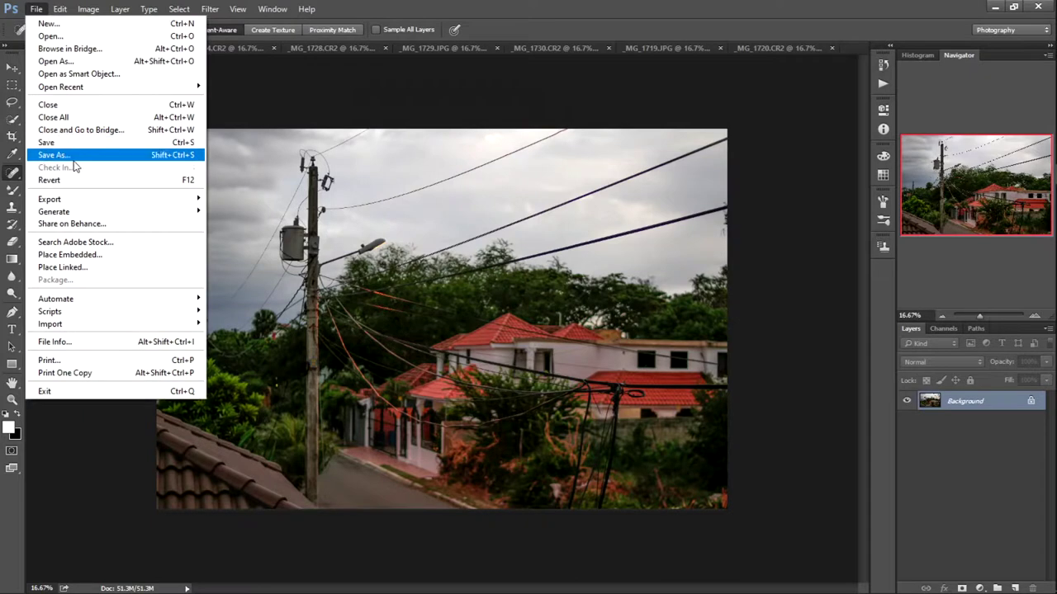
Save a copy named 'jpg foto' as JPEG in Saved Pictures, accepting the JPEG options
left_click(137, 182)
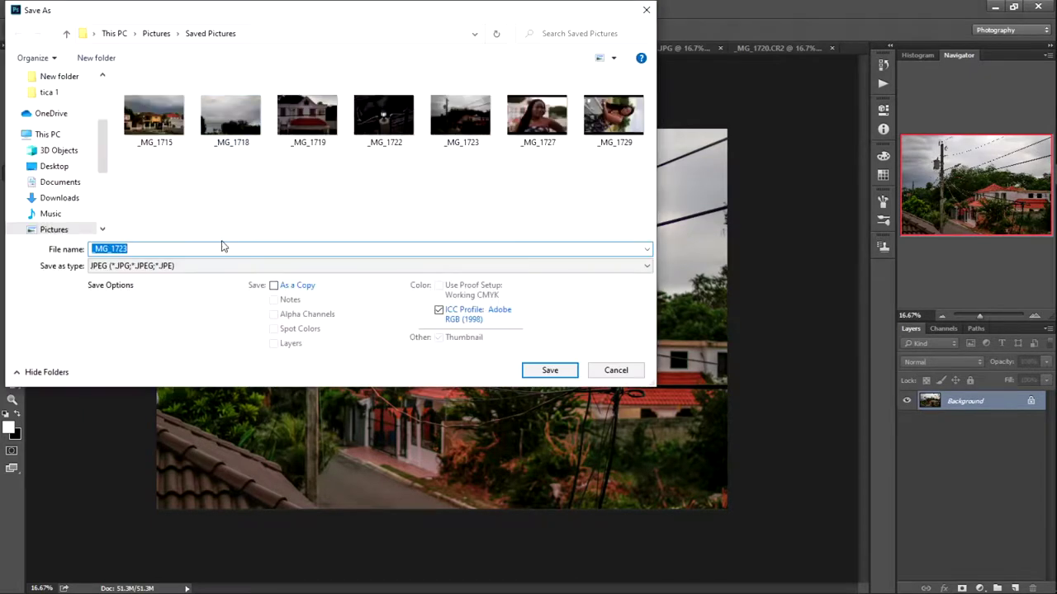
left_click(231, 248)
key("BackSpace")
key("BackSpace")
key("BackSpace")
key("BackSpace")
type("pg f")
type("o")
left_click(566, 370)
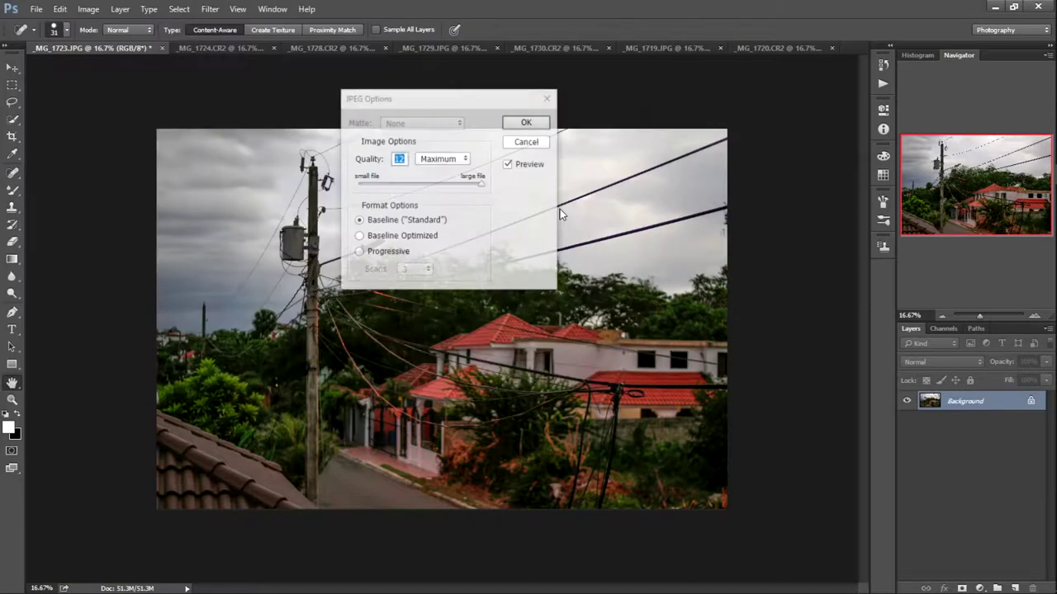
left_click(542, 124)
key("j")
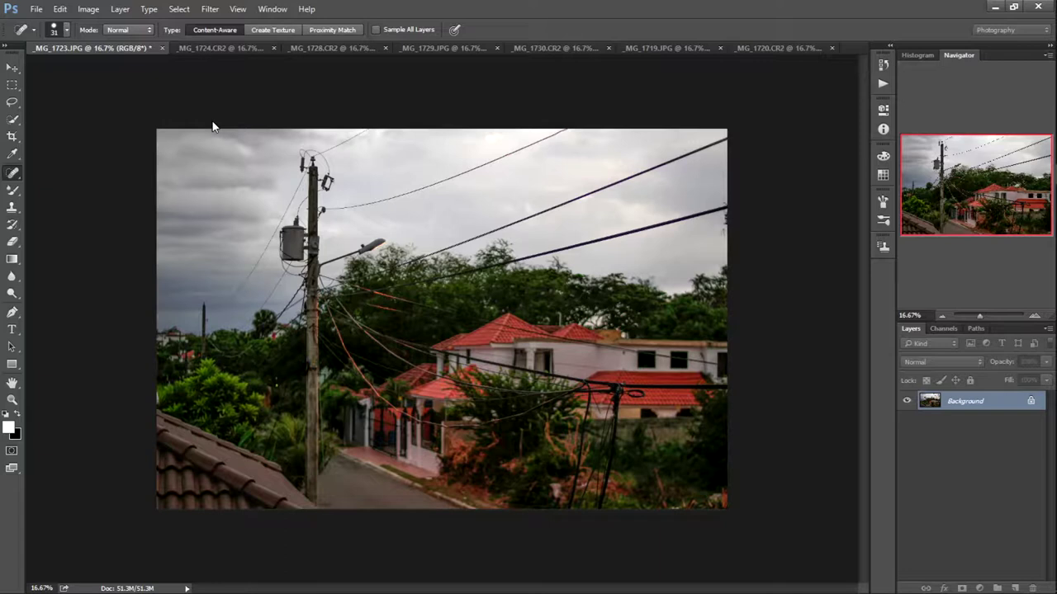
Switch to the _MG_1724.CR2 photo and open the Camera Raw Filter on it
key("ctrl+Tab")
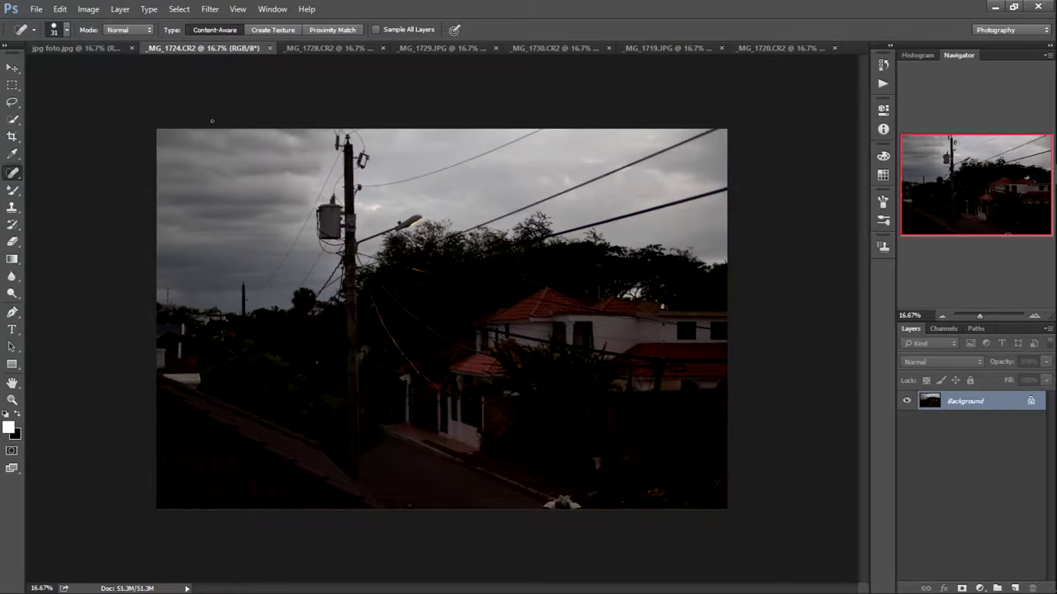
left_click(209, 9)
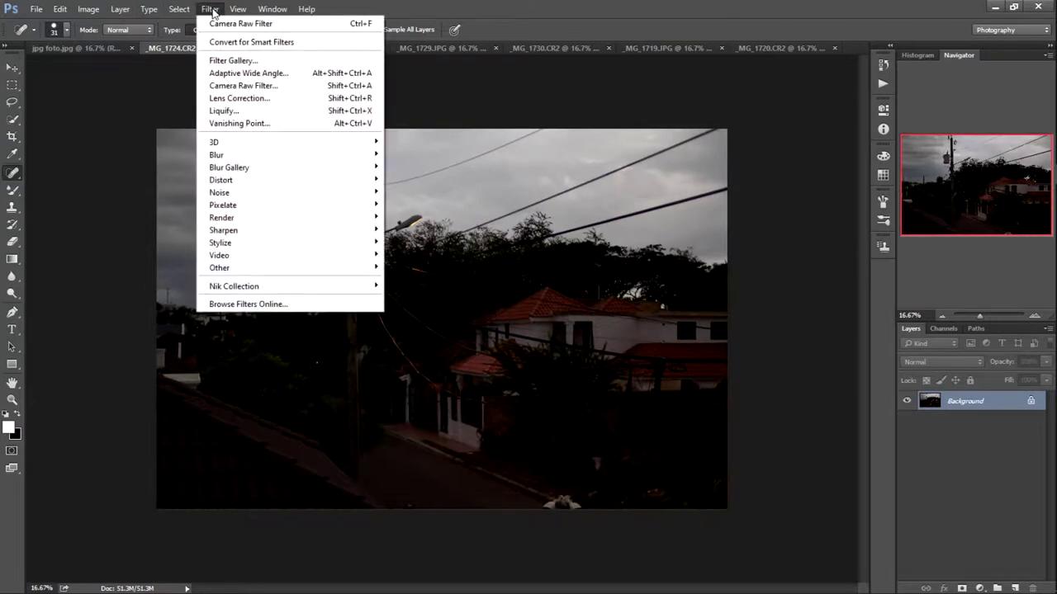
left_click(212, 11)
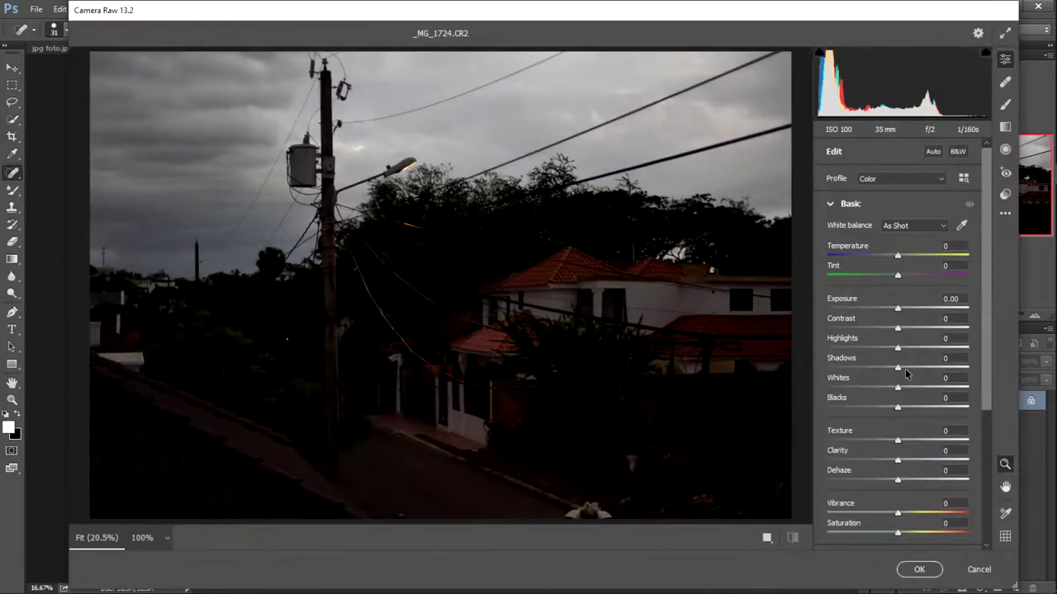
Set Shadows +100 and Whites 30, compare before/after, and apply the edits
left_click_drag(898, 367, 959, 374)
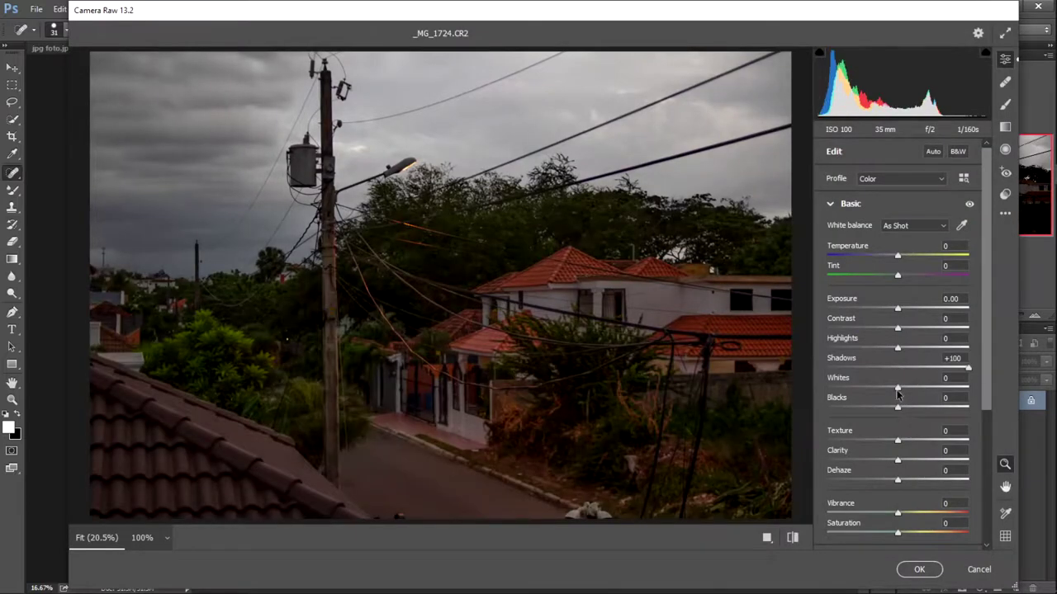
left_click(960, 379)
type("30")
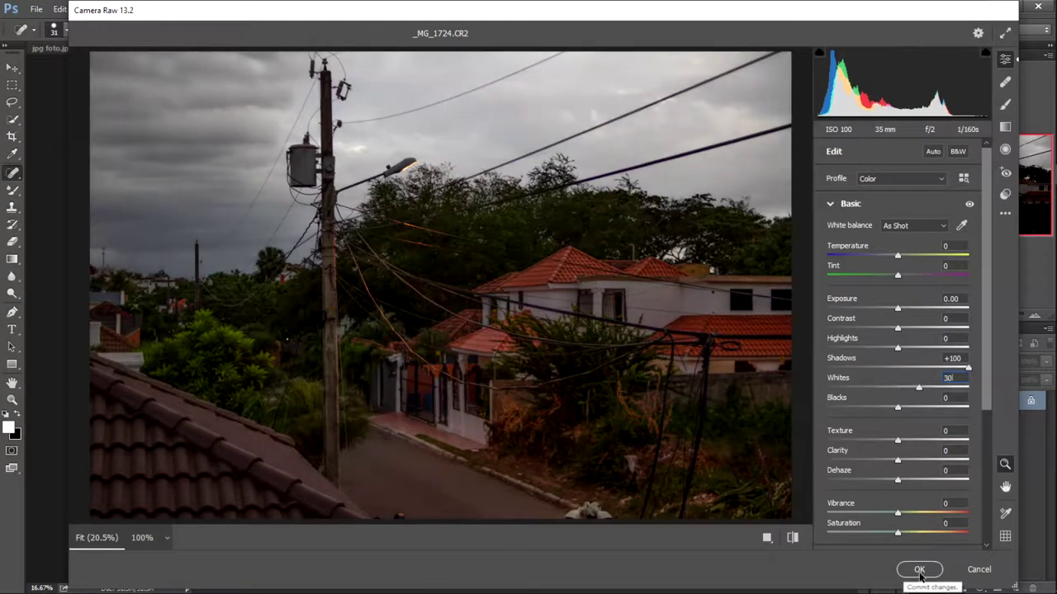
left_click(793, 538)
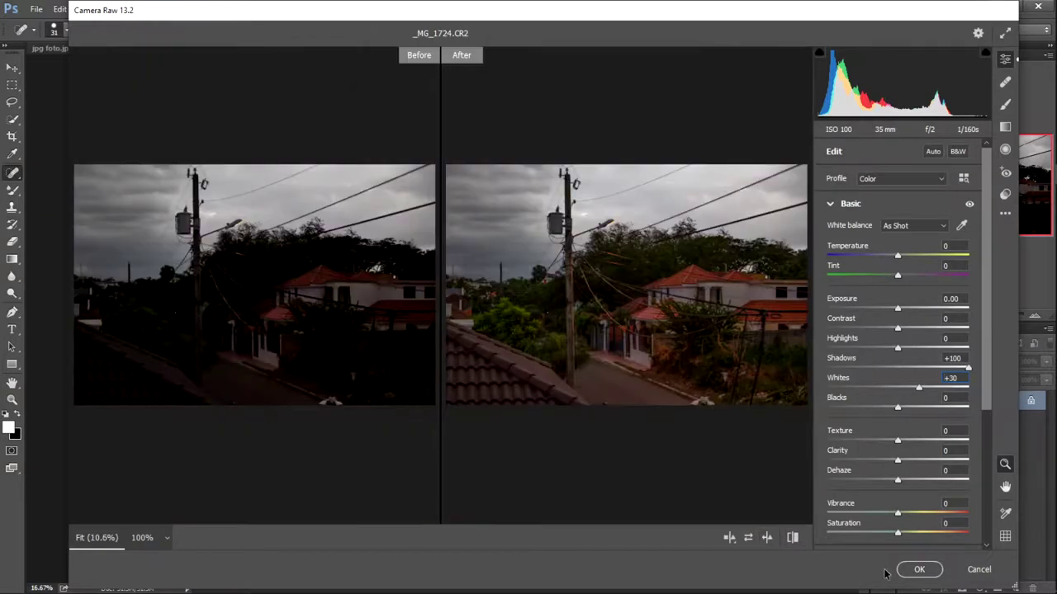
left_click(919, 569)
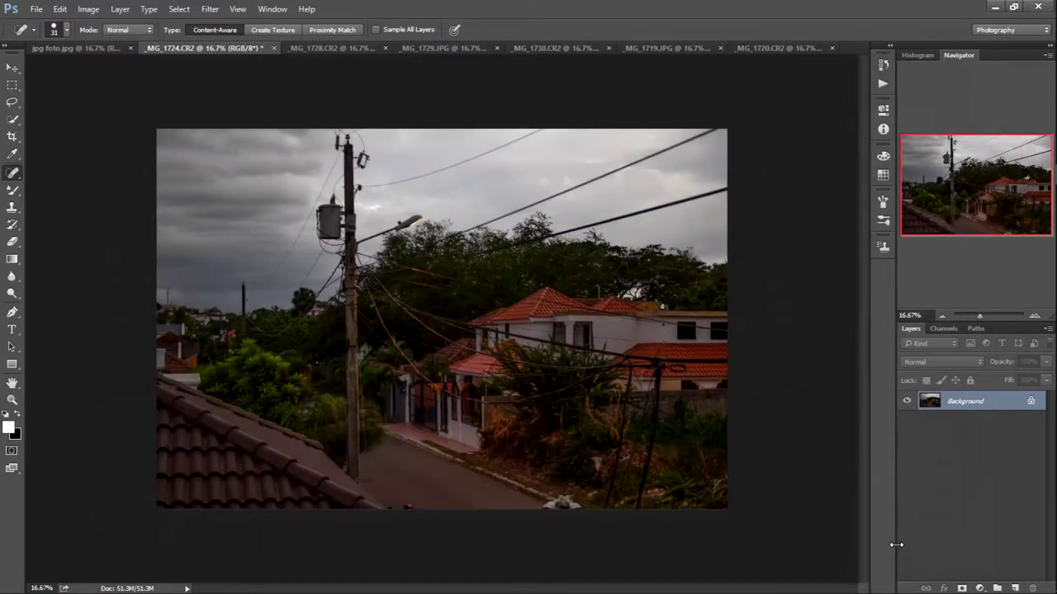
Save the brightened _MG_1724 photo as the JPEG 'raw foto', then return to the 'jpg foto' image
key("ctrl+shift+s")
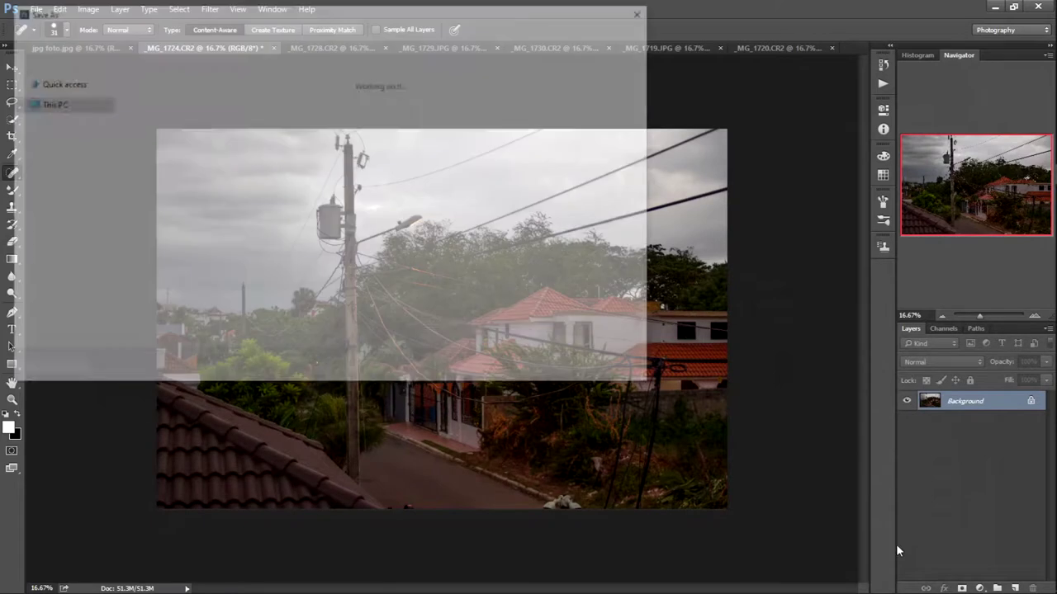
left_click(274, 248)
key("BackSpace")
key("BackSpace")
key("BackSpace")
key("BackSpace")
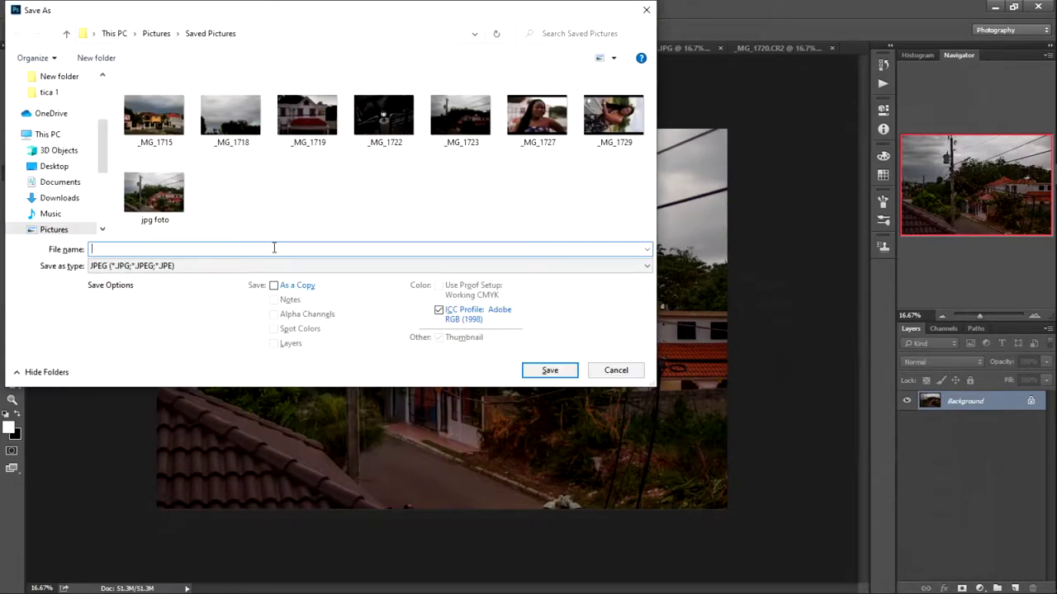
type("raw foto")
left_click(557, 371)
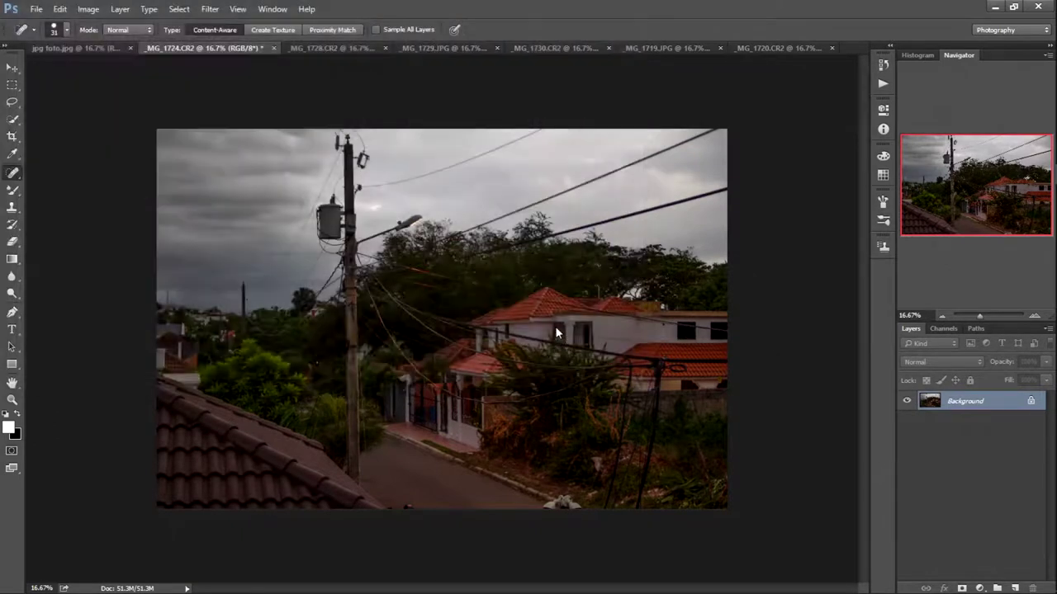
left_click(528, 122)
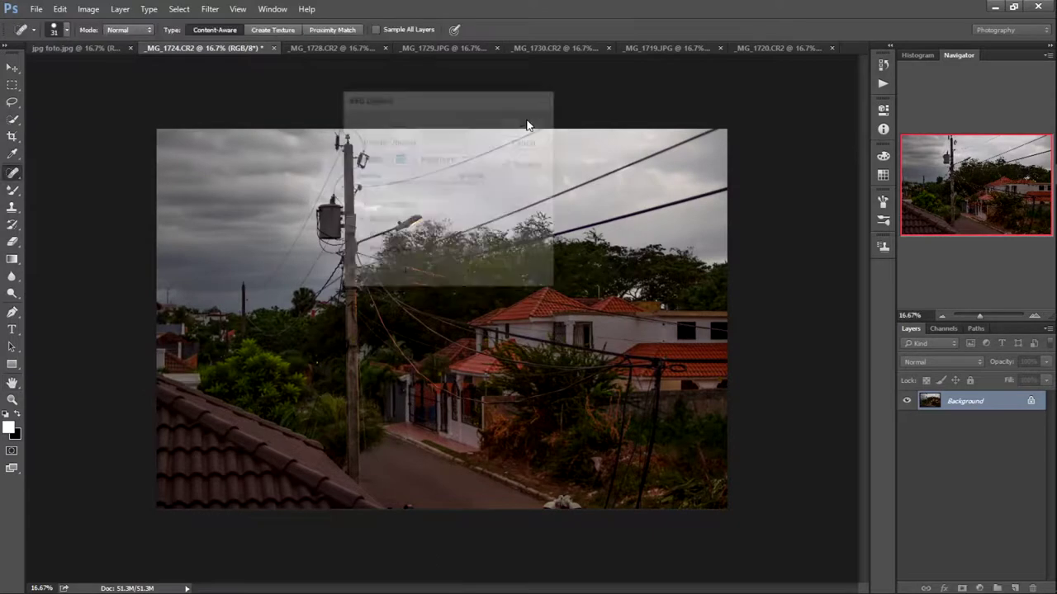
left_click(995, 7)
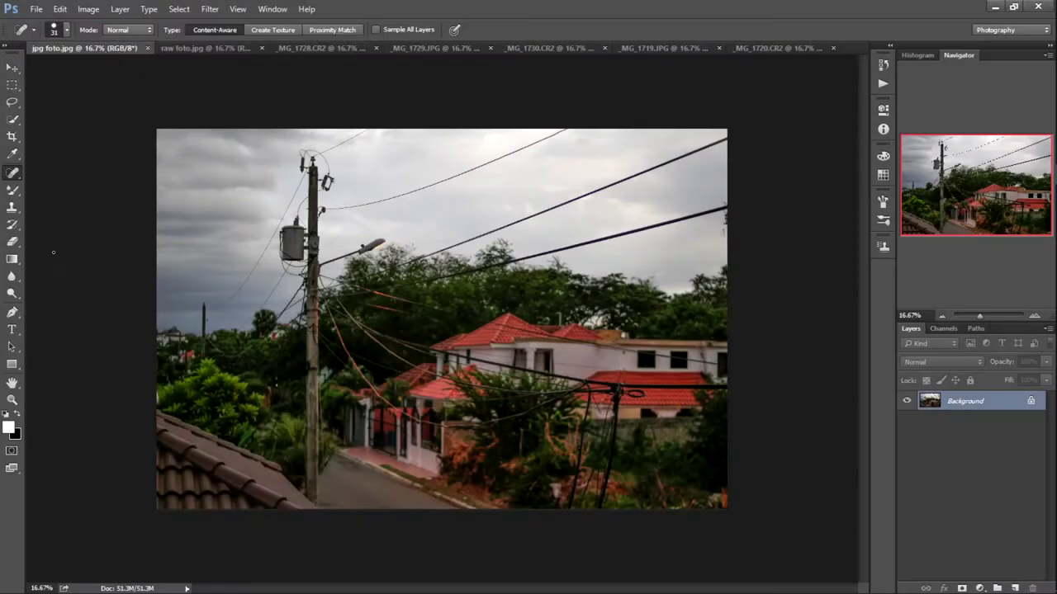
Zoom in to compare jpg foto.jpg with raw foto.jpg, then zoom both back out
key("ctrl+plus")
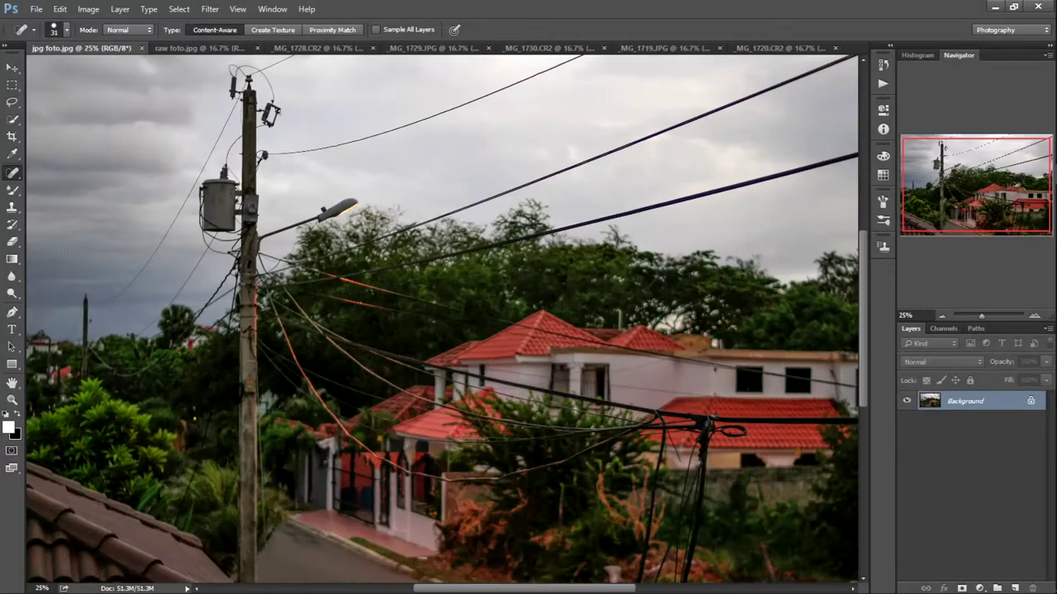
left_click(202, 48)
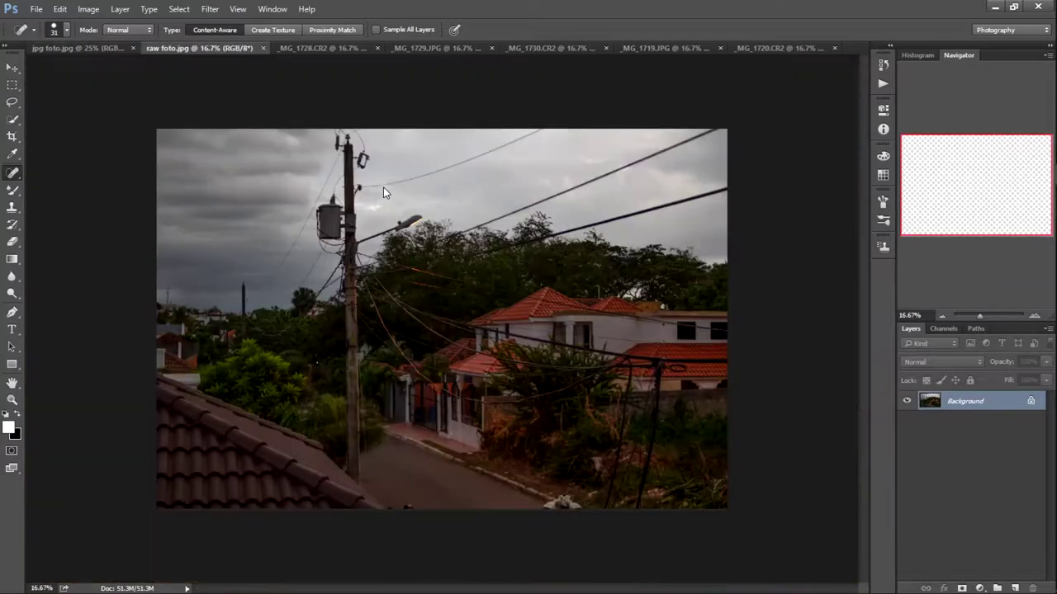
key("ctrl+plus")
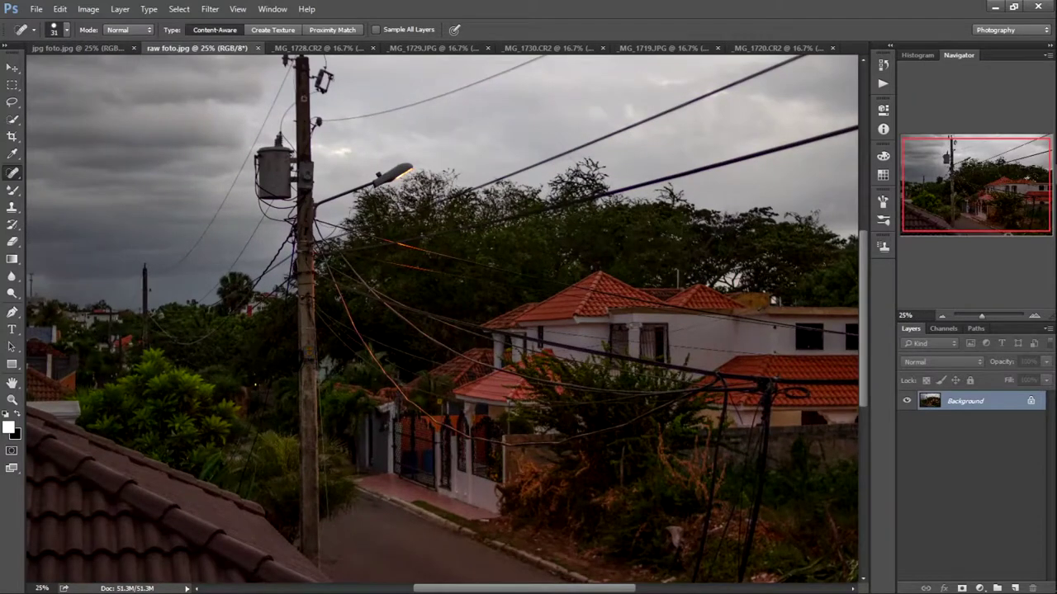
left_click(79, 47)
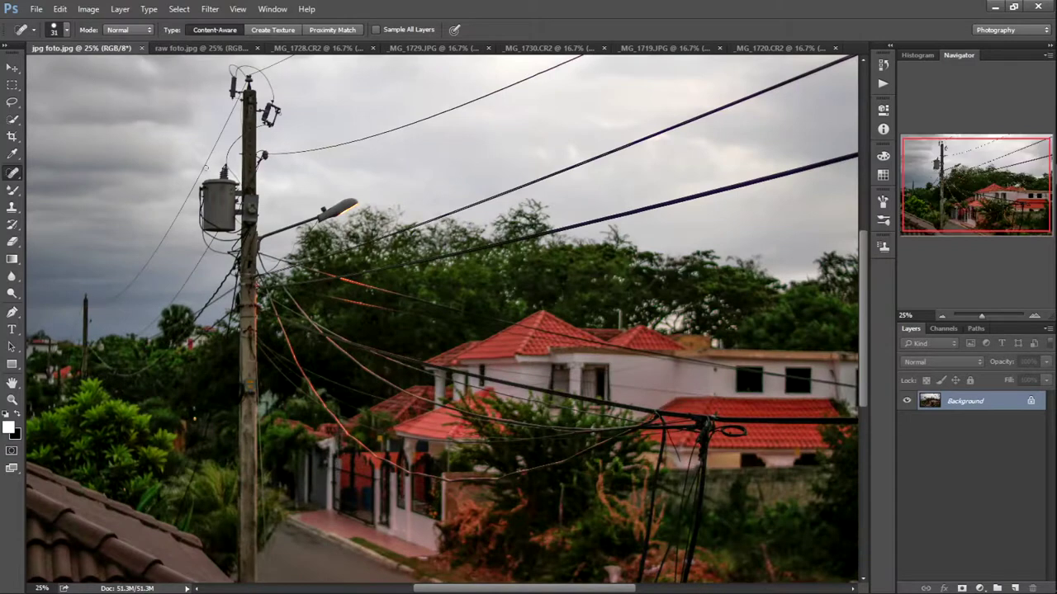
left_click(208, 48)
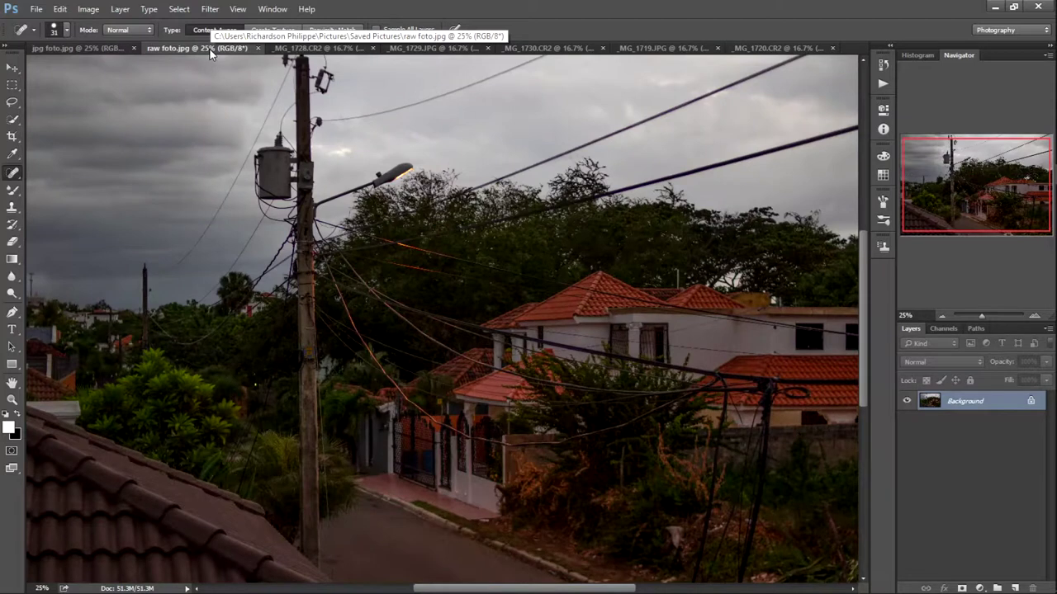
key("ctrl+minus")
left_click(91, 48)
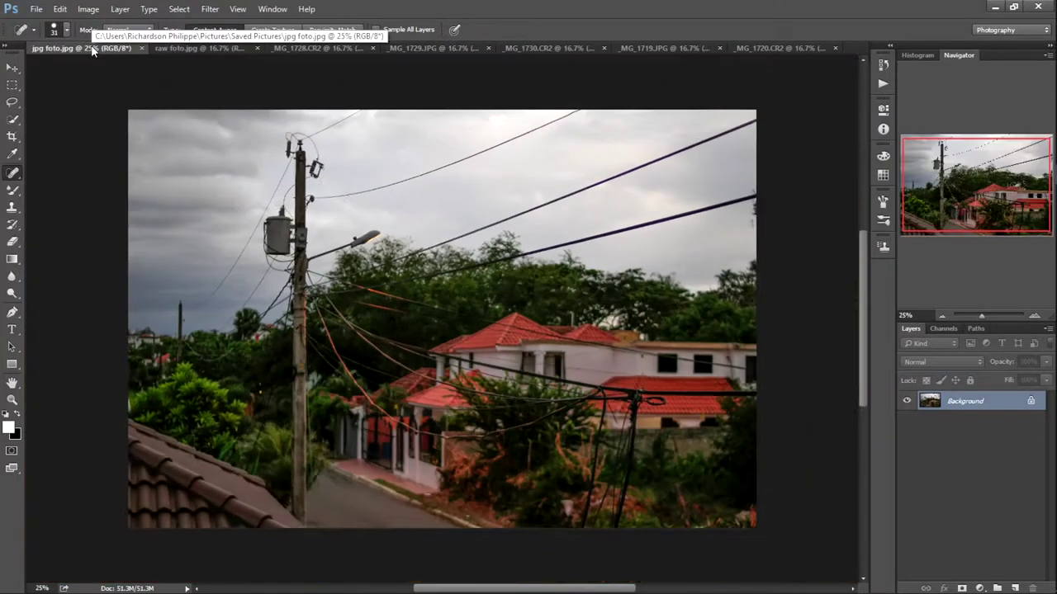
key("ctrl+minus")
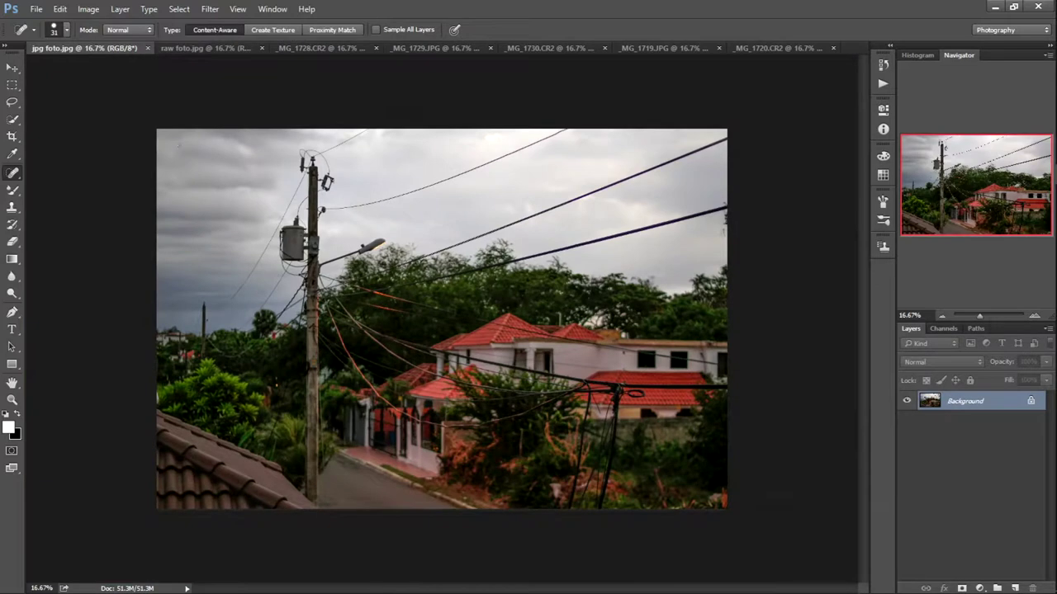
Flip between the two house photos again, then bring up the _MG_1728.CR2 portrait
left_click(203, 48)
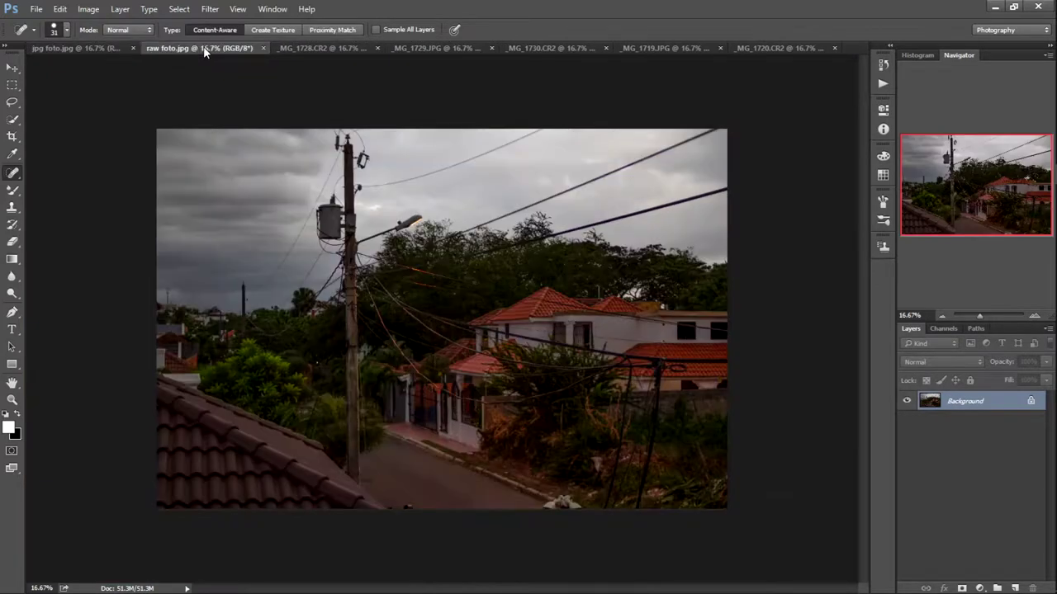
left_click(90, 50)
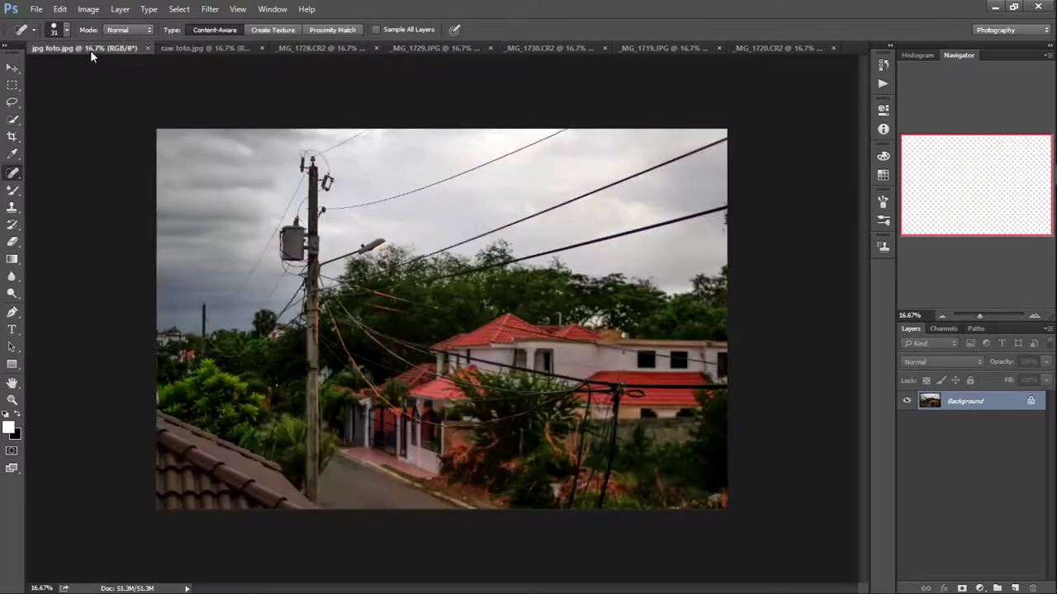
left_click(225, 50)
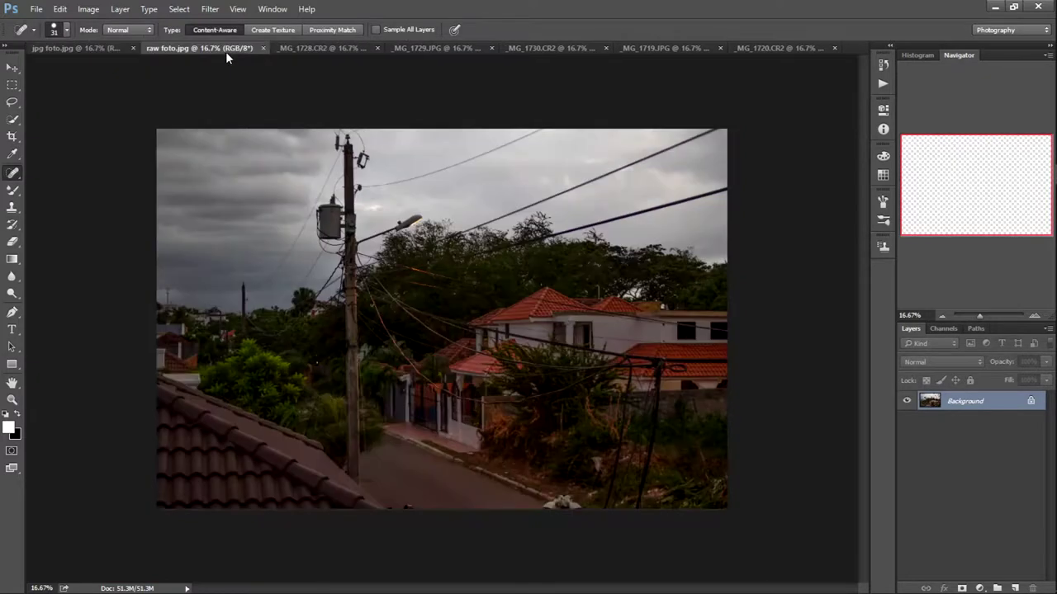
left_click(100, 49)
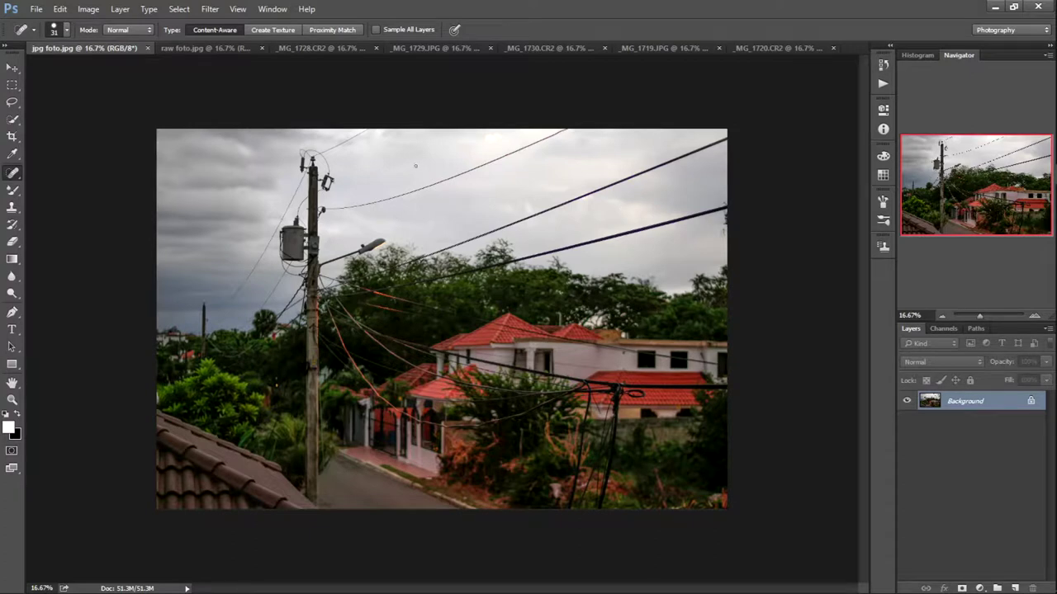
left_click(220, 47)
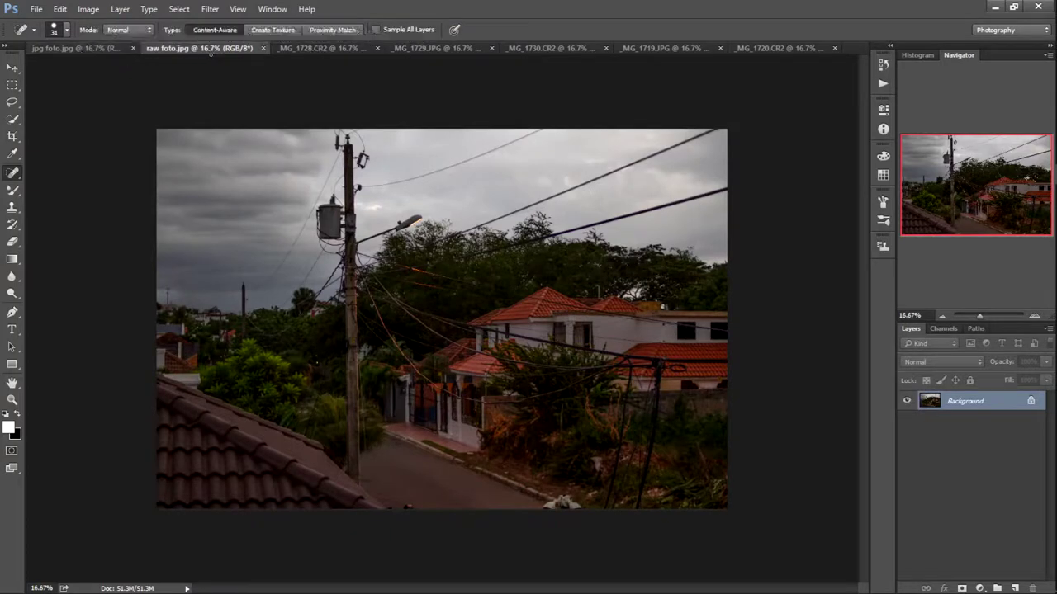
left_click(346, 49)
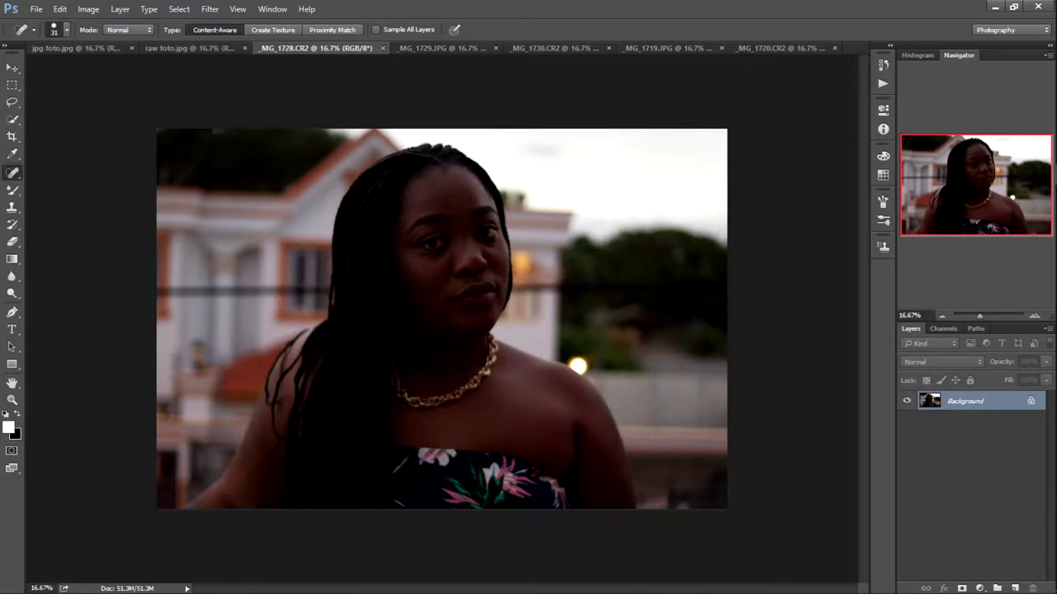
Adjust the portrait's zoom and open the Camera Raw Filter on _MG_1728.CR2
left_click_drag(979, 315, 980, 315)
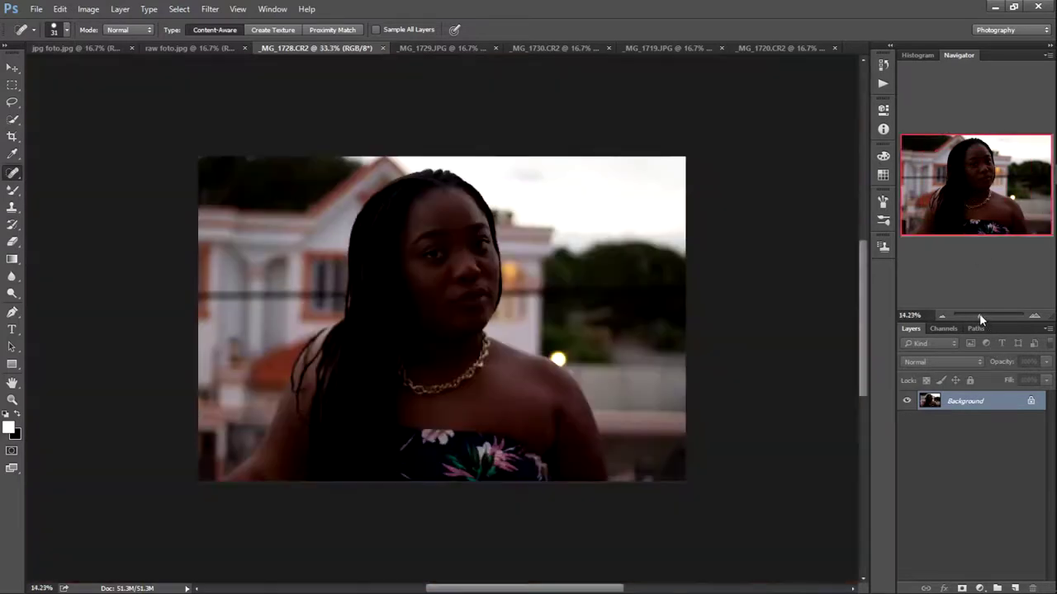
left_click(210, 9)
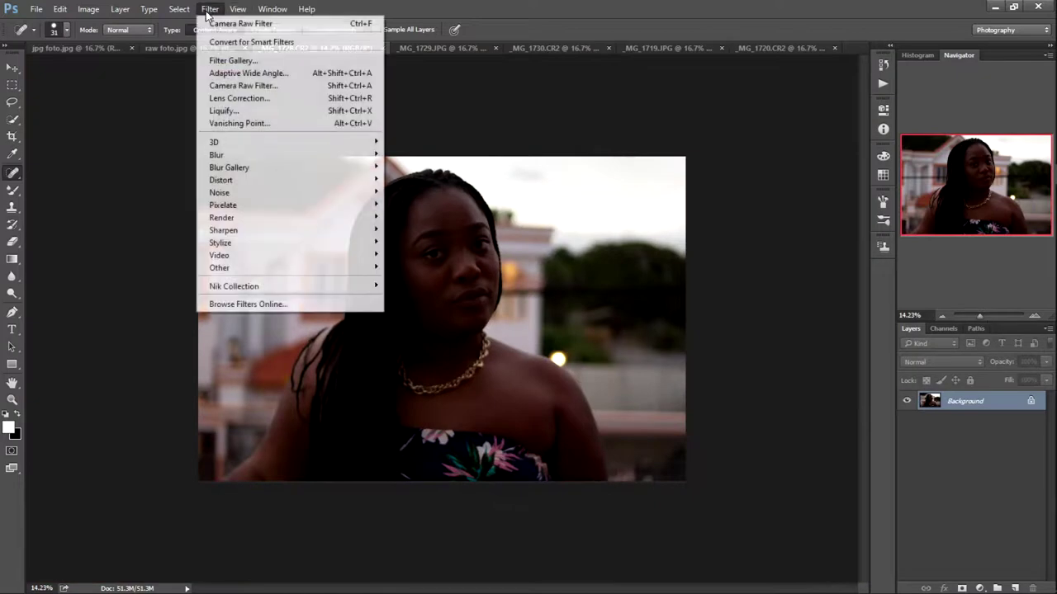
left_click(221, 86)
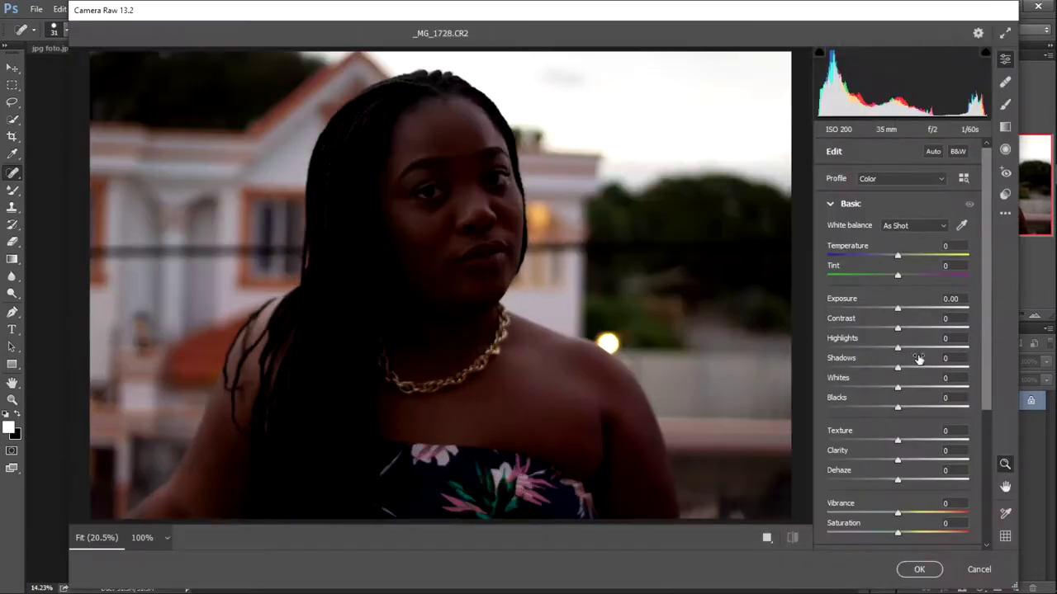
Set Shadows and Blacks to +50 each and show before and after side by side
mouse_move(898, 368)
left_mouse_down()
mouse_move(968, 369)
mouse_move(953, 370)
left_mouse_up()
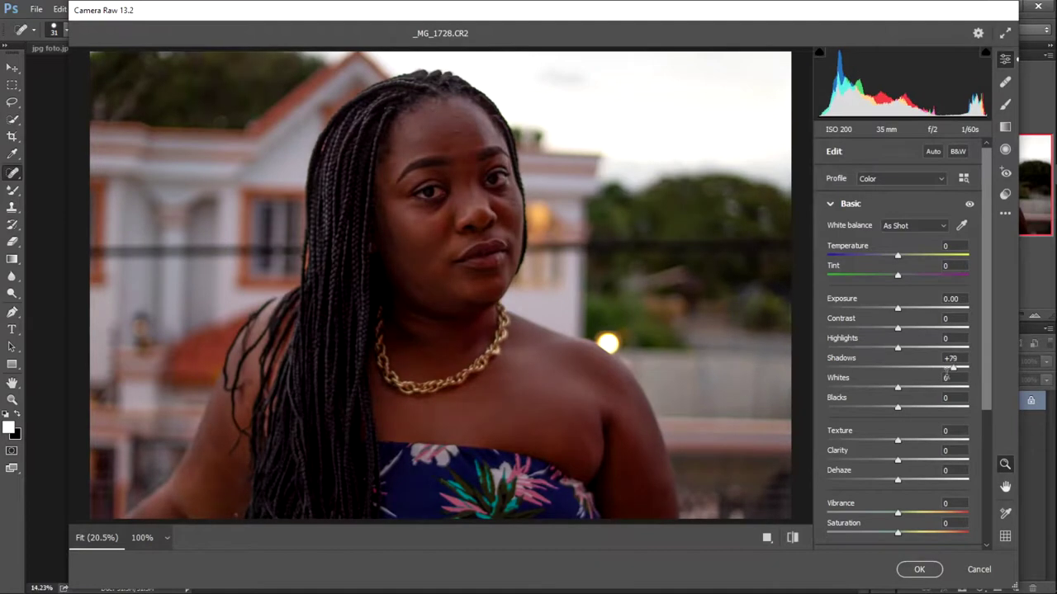
mouse_move(902, 408)
left_mouse_down()
mouse_move(946, 408)
mouse_move(934, 405)
left_mouse_up()
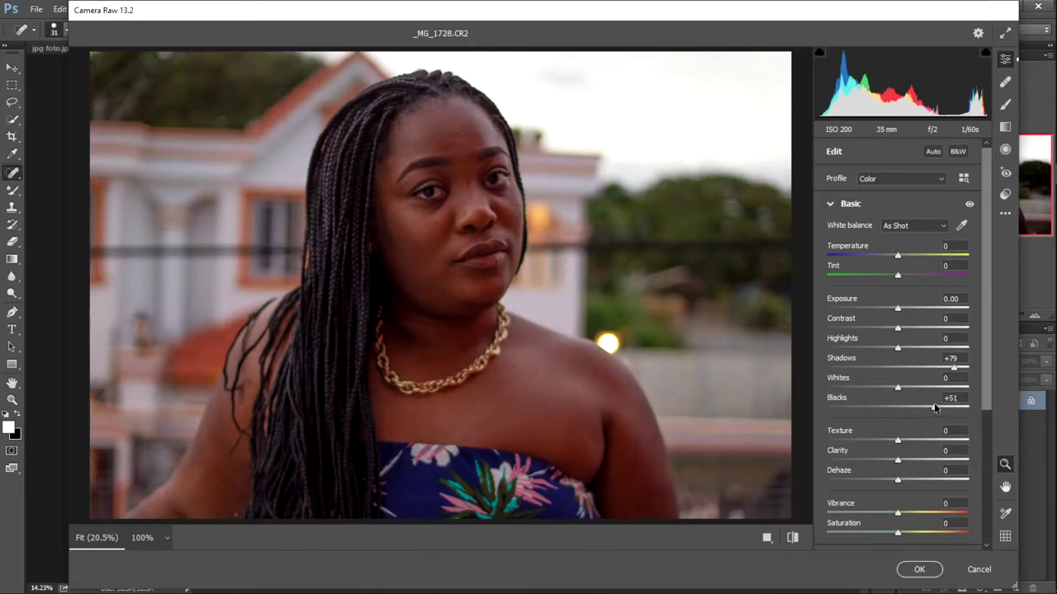
double_click(964, 357)
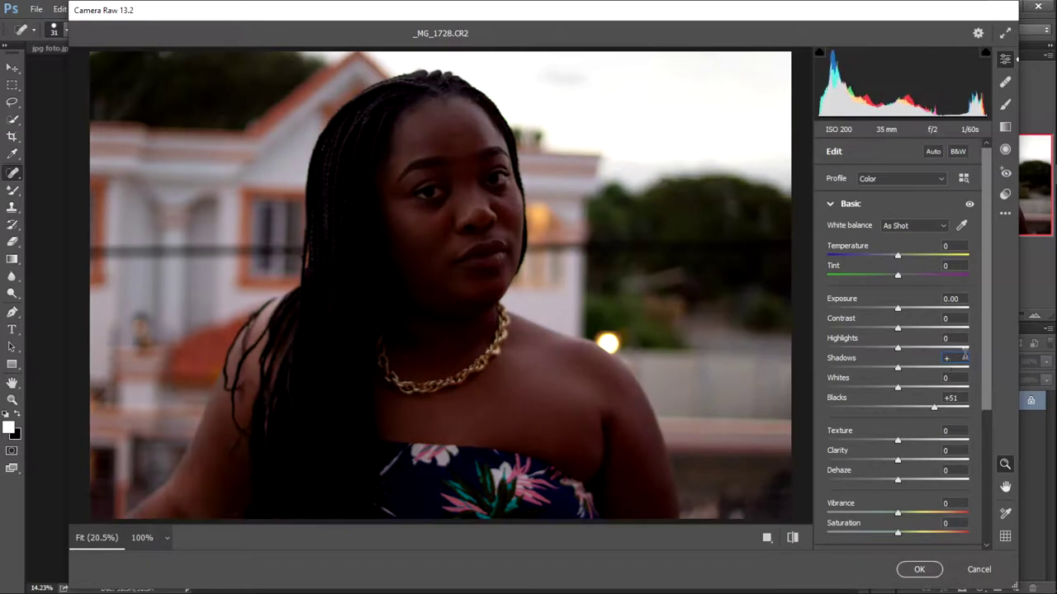
type("50")
key("Return")
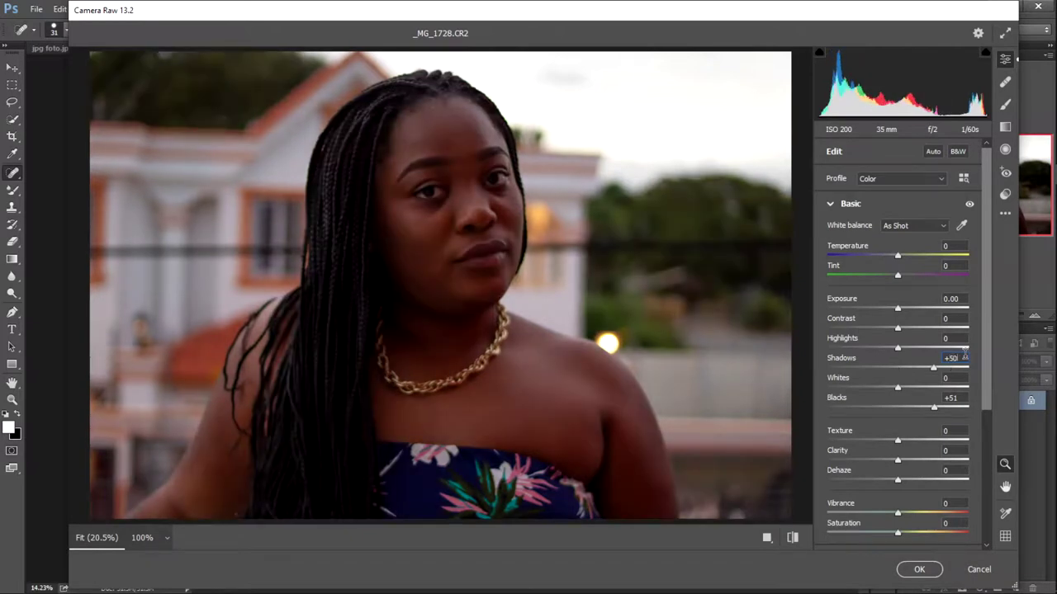
type("50")
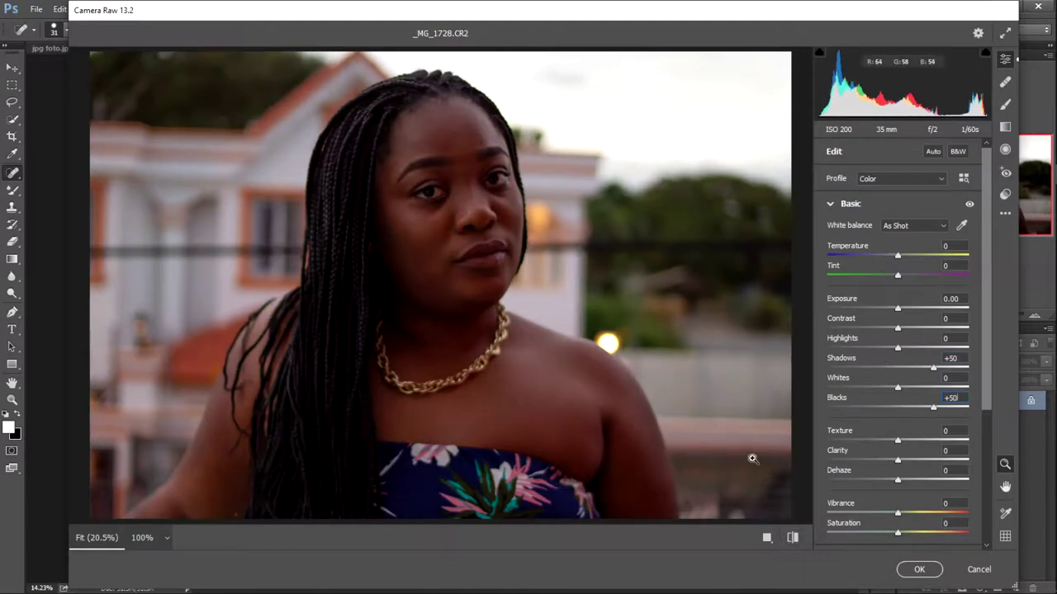
left_click(766, 538)
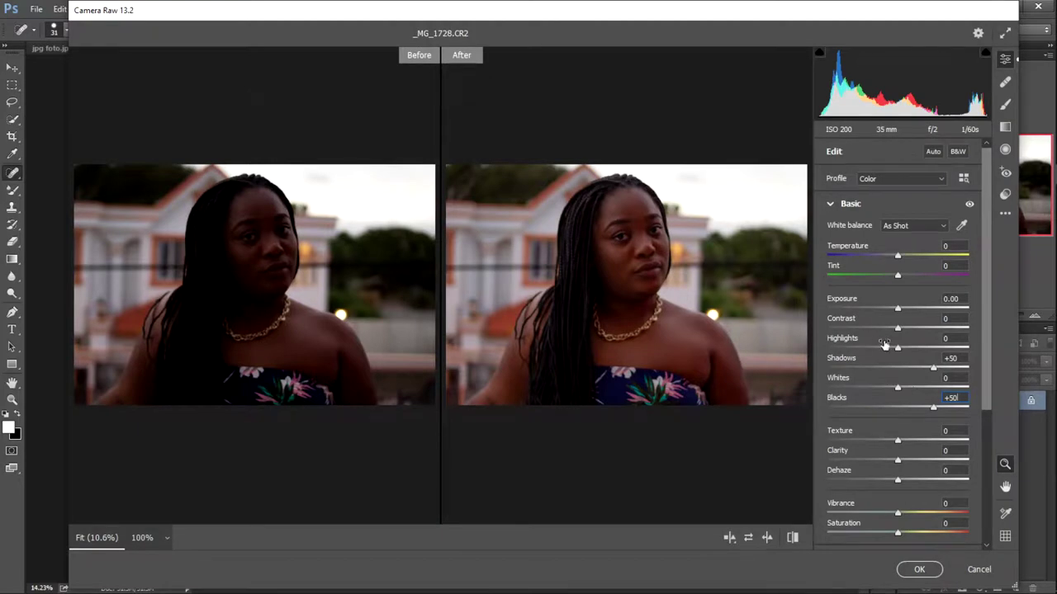
Apply Highlights -50, Whites -30 and Contrast +21 to the _MG_1728 portrait
left_click_drag(898, 348, 862, 349)
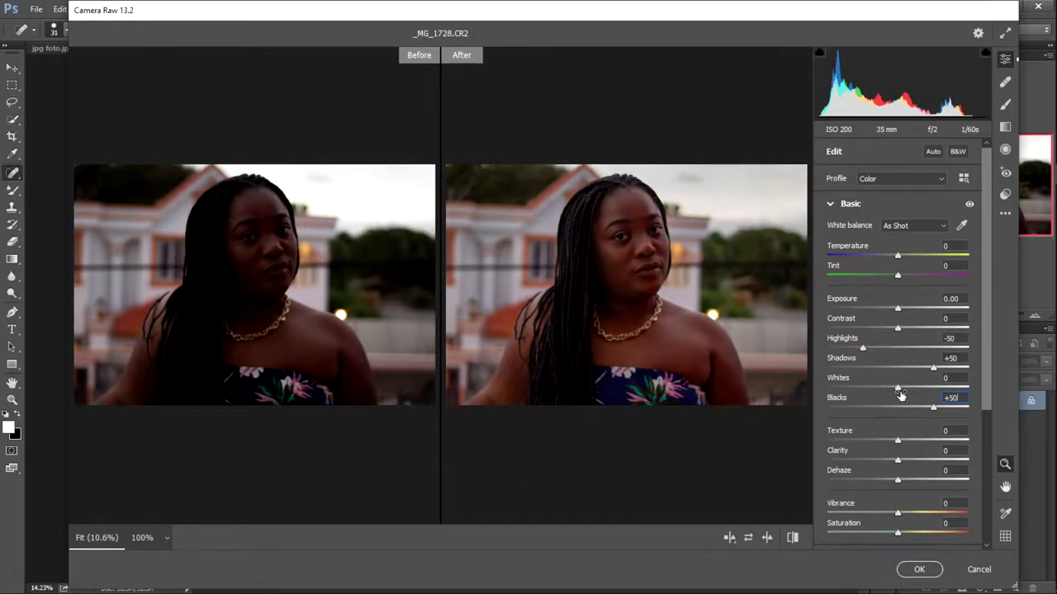
left_click_drag(896, 388, 877, 388)
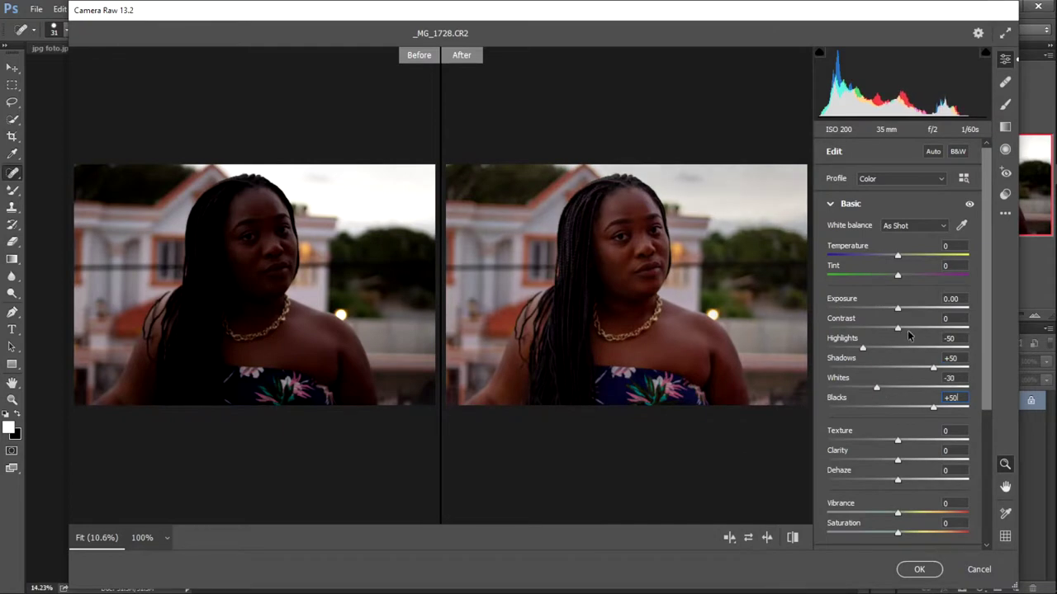
left_click_drag(898, 330, 913, 330)
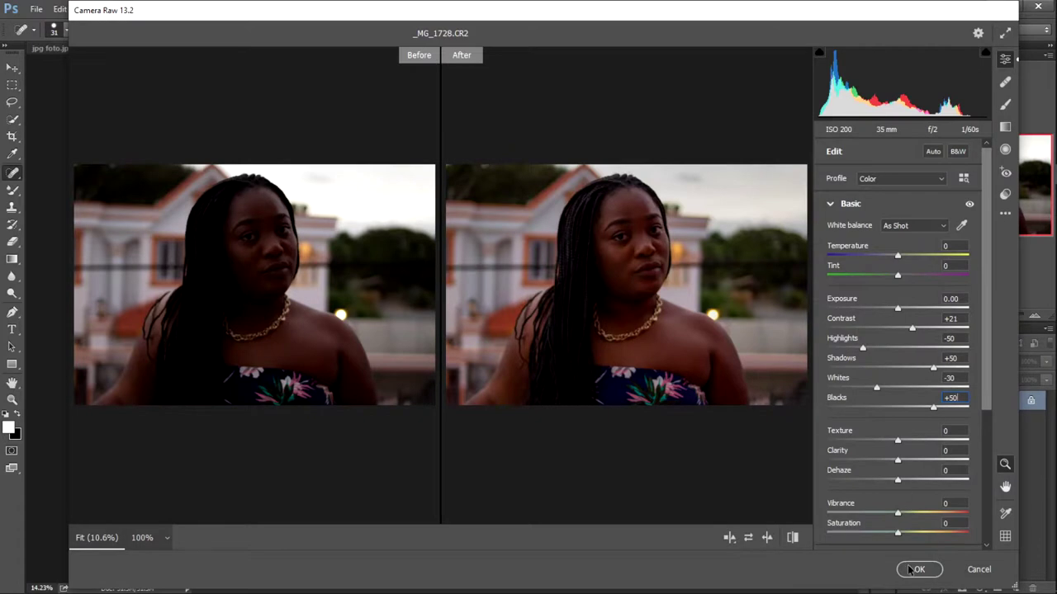
left_click(991, 572)
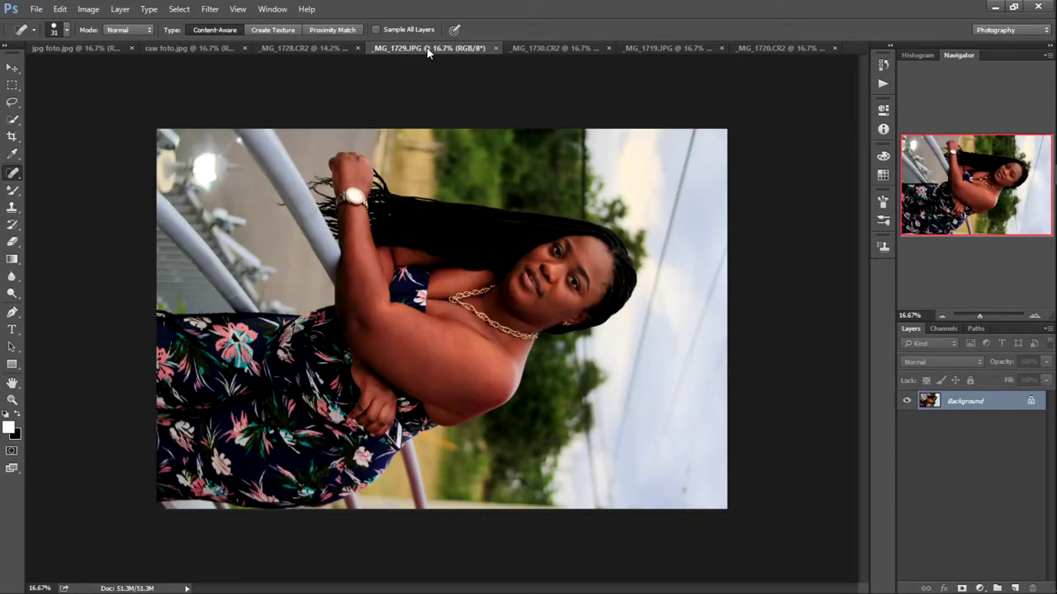
Rotate _MG_1730.CR2 90° counter clockwise upright and open the Camera Raw Filter on it
left_click(551, 49)
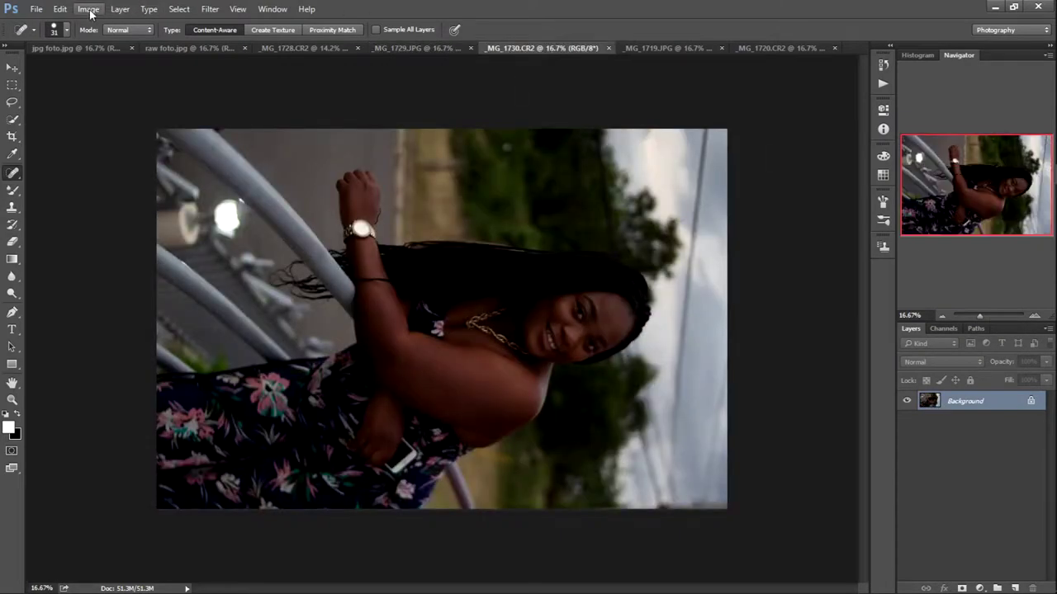
left_click(58, 10)
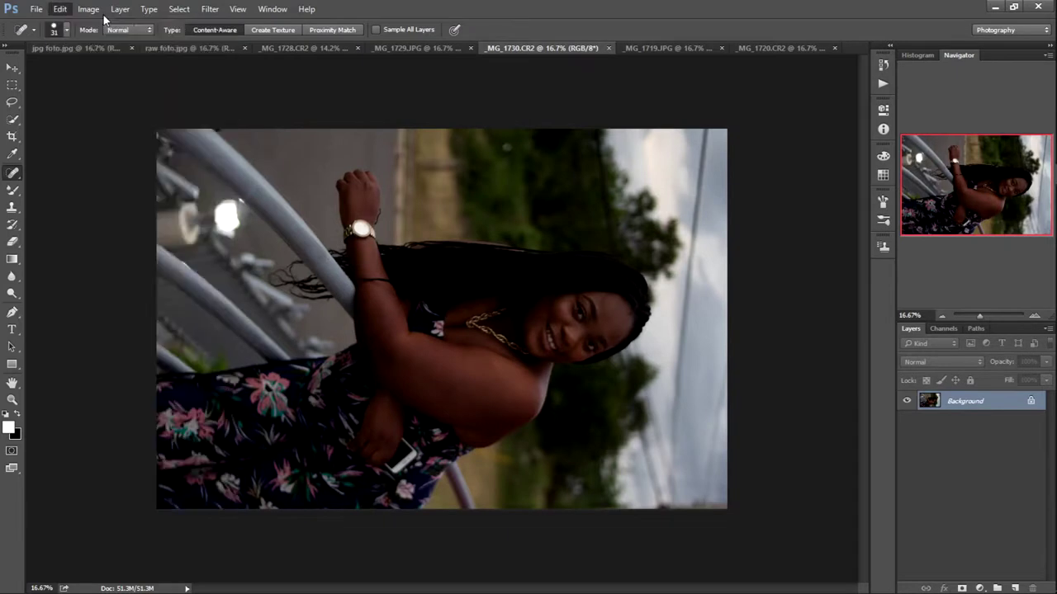
mouse_move(113, 130)
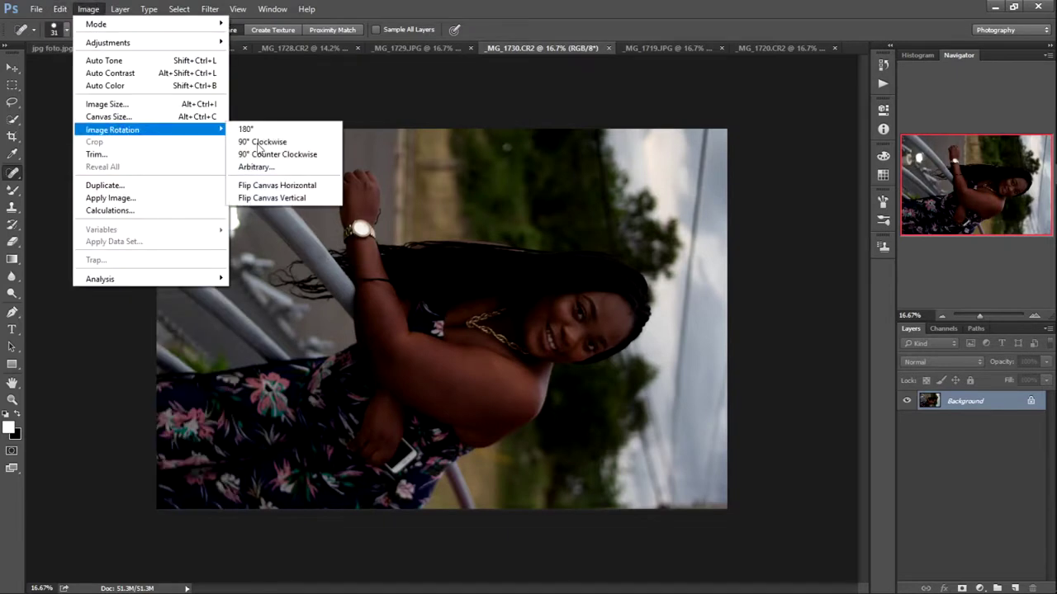
left_click(264, 154)
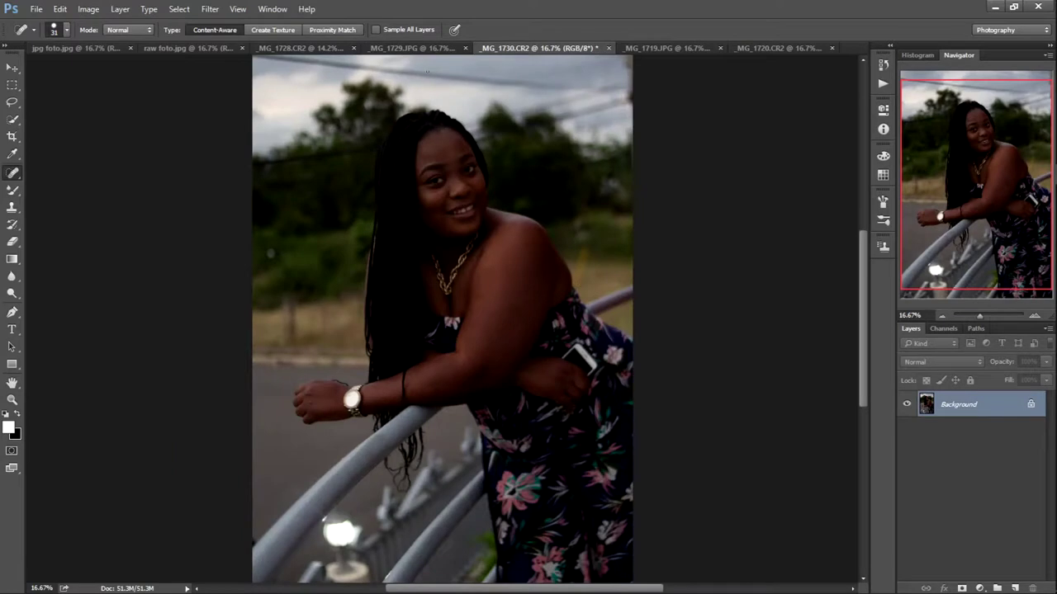
left_click(209, 9)
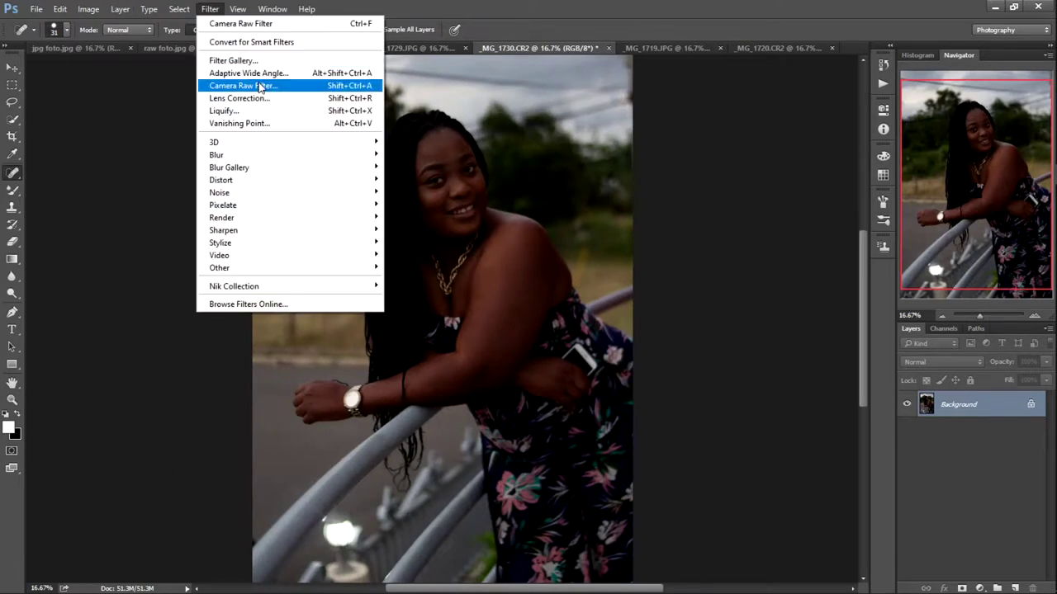
left_click(261, 87)
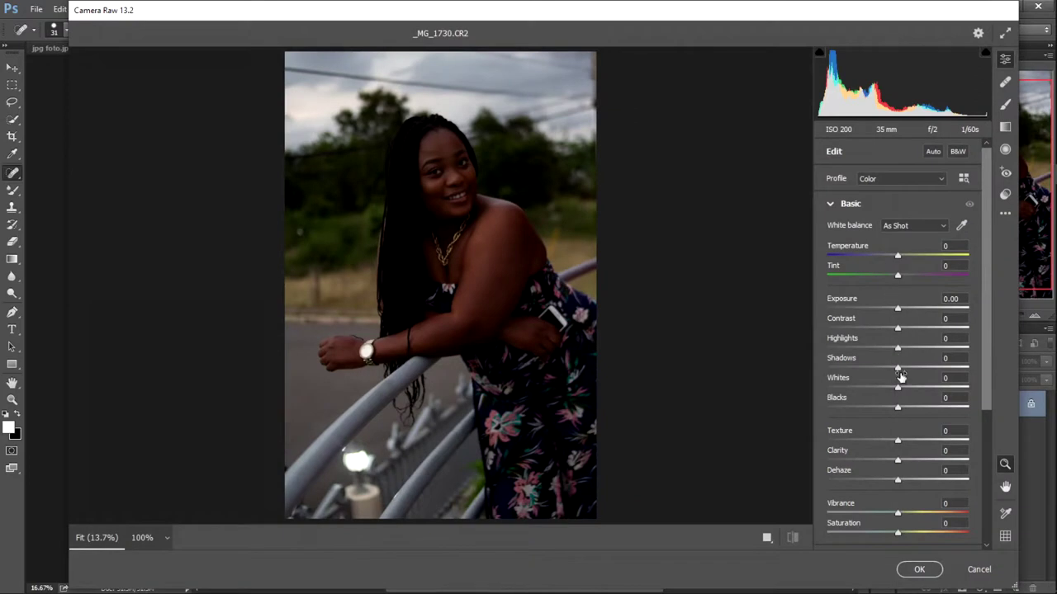
Lift Shadows to +100 and set up a before/after side-by-side comparison
left_click_drag(899, 369, 975, 380)
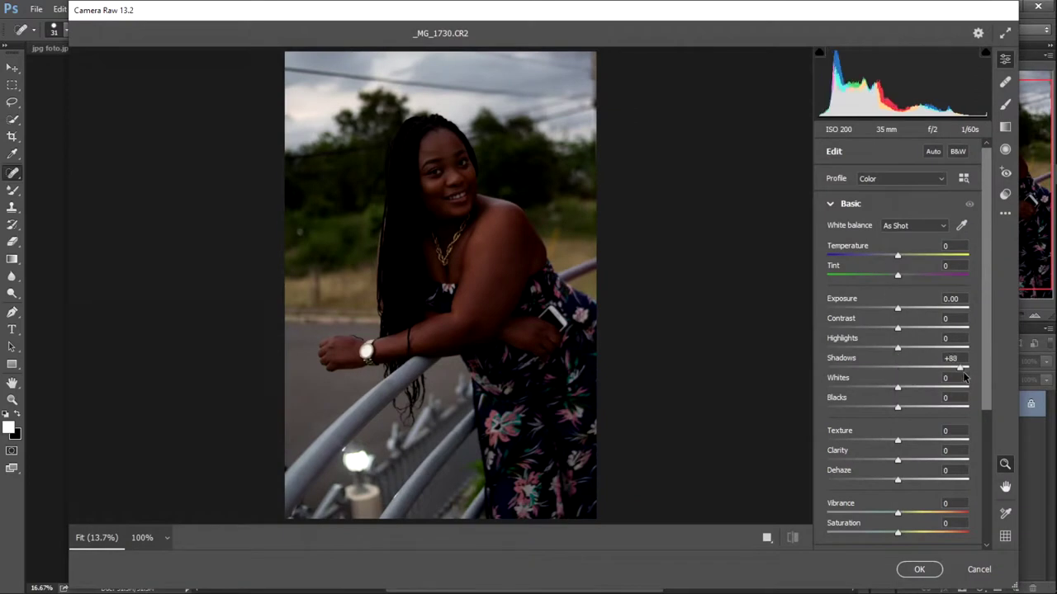
left_click(792, 538)
key("q")
left_click(793, 539)
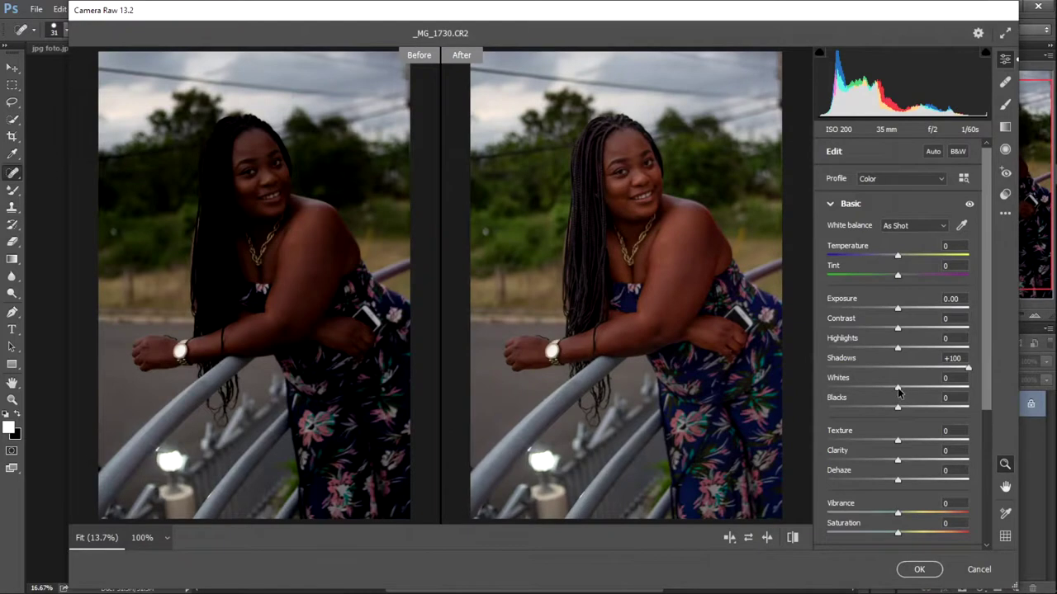
Set Whites +40, Highlights -80, Blacks -20 and Contrast +23
left_click_drag(897, 388, 927, 388)
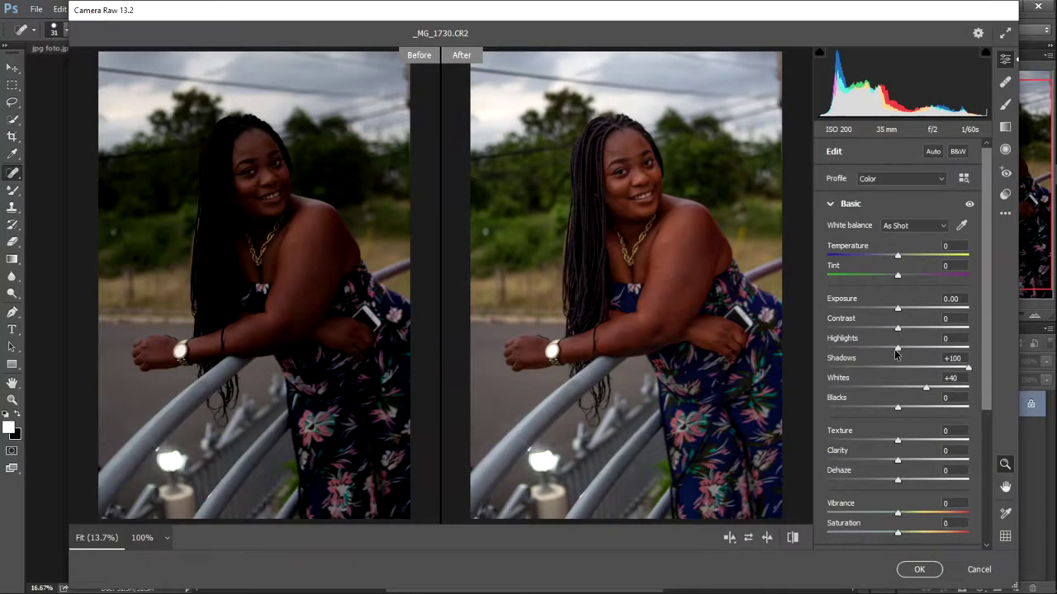
left_click_drag(897, 352, 876, 352)
left_click_drag(898, 407, 883, 408)
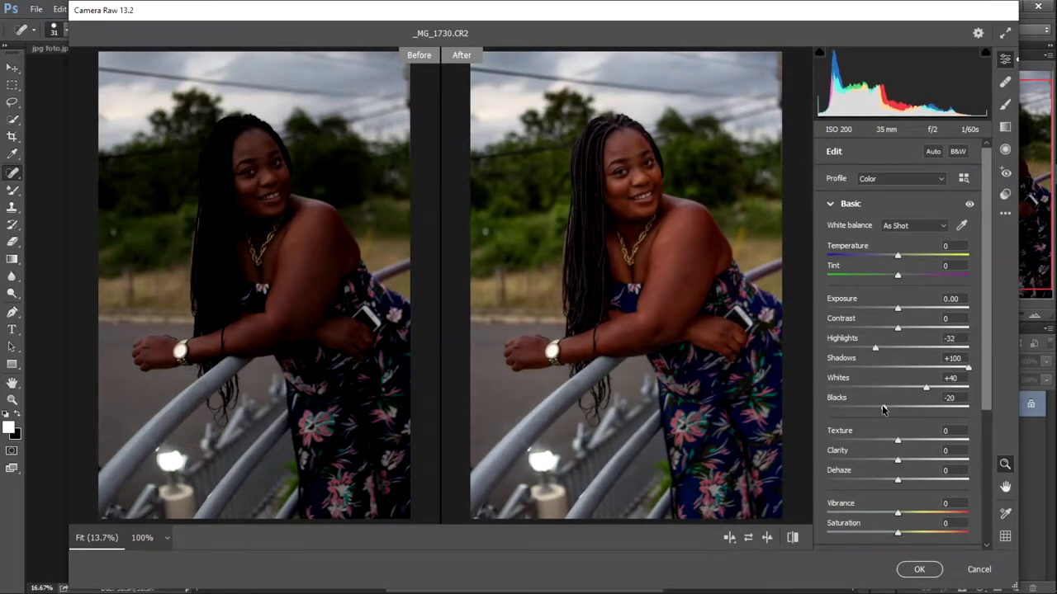
left_click_drag(898, 329, 912, 329)
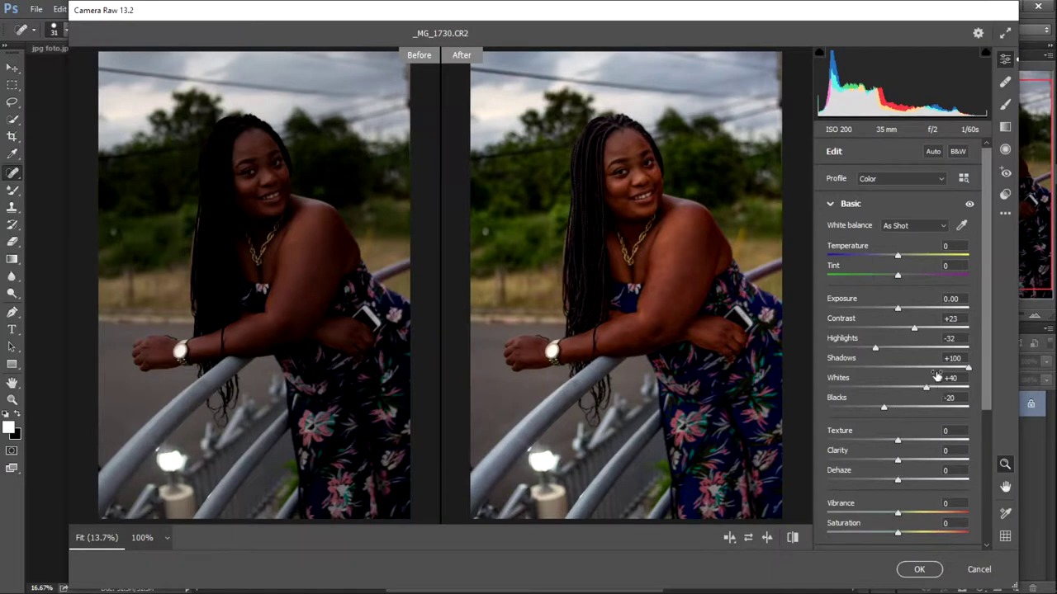
mouse_move(876, 348)
left_mouse_down()
mouse_move(853, 348)
mouse_move(861, 356)
mouse_move(847, 360)
left_mouse_up()
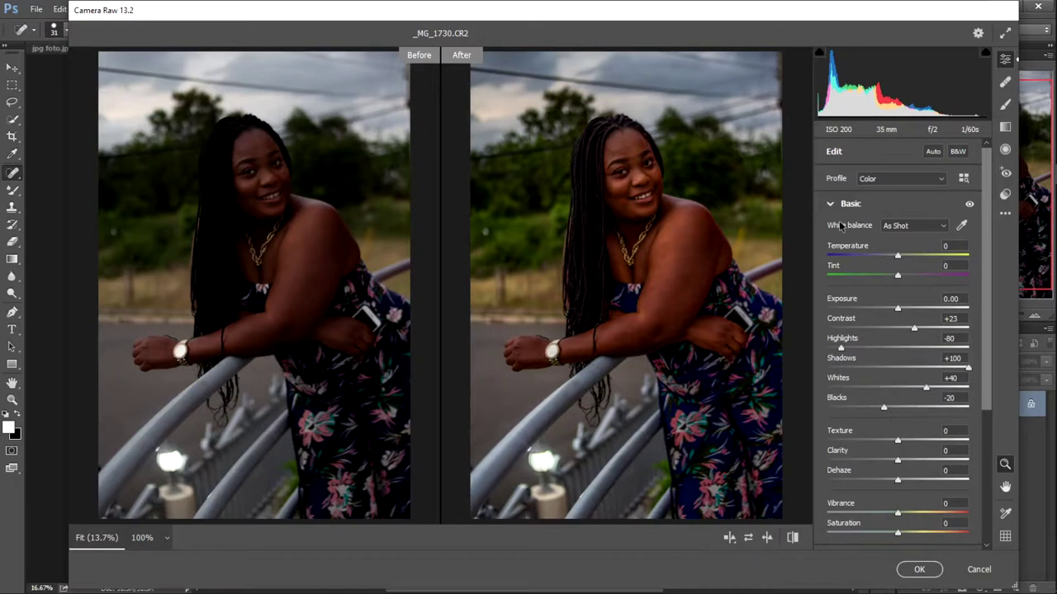
Set Basic Saturation to +11 and switch the Color Mixer to HSL mode
scroll(882, 355, "down", 3)
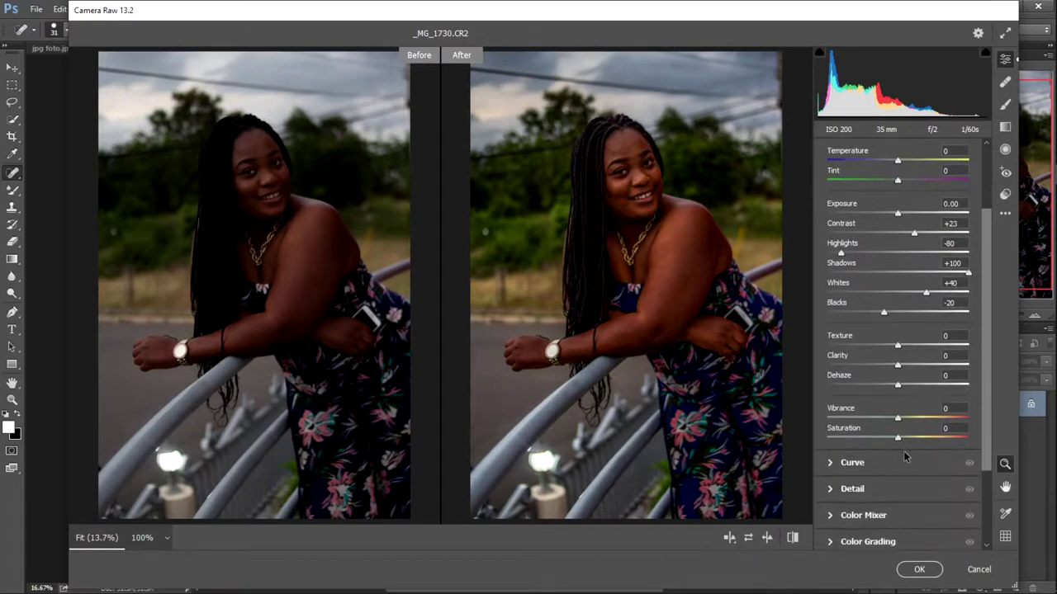
left_click_drag(898, 436, 905, 440)
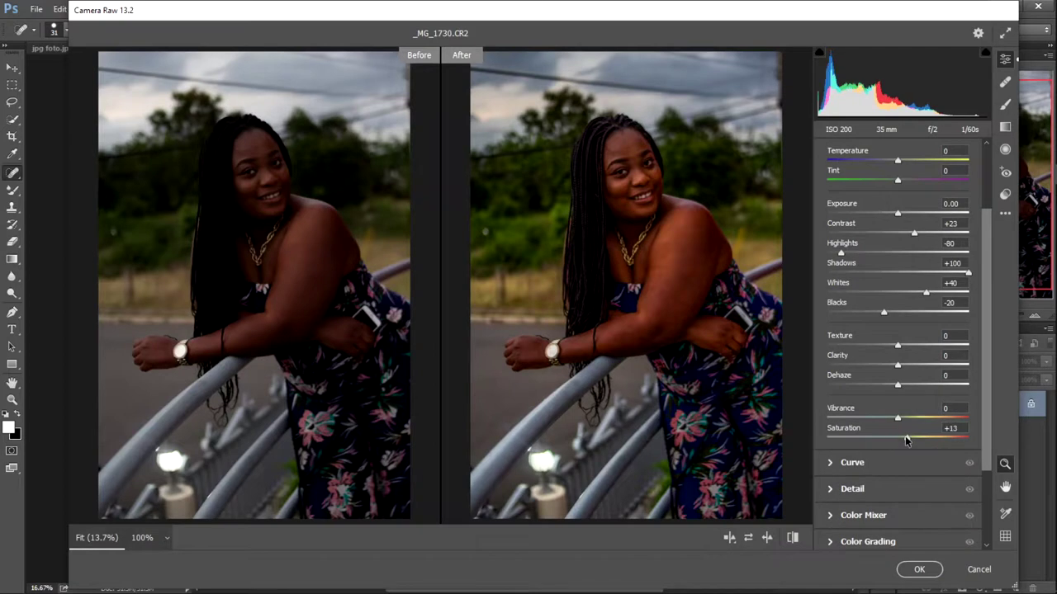
left_click_drag(905, 436, 903, 436)
left_click(831, 517)
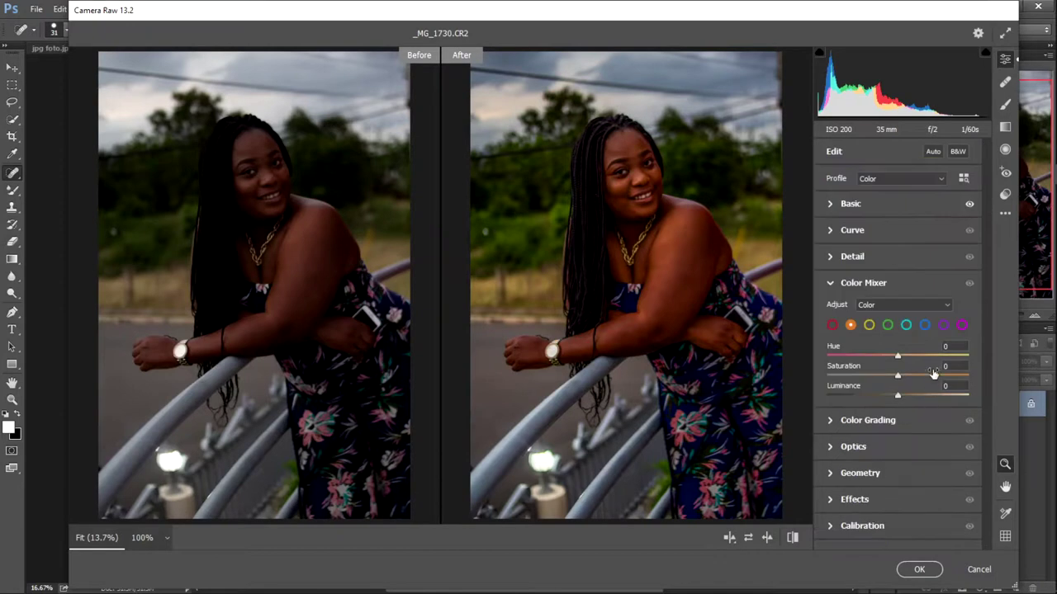
left_click(879, 308)
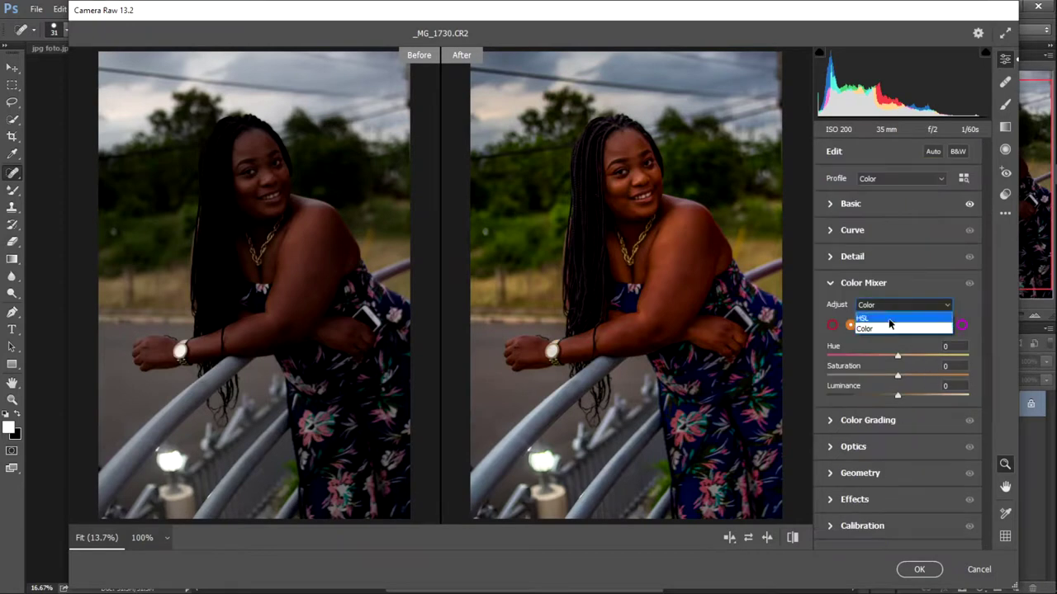
left_click(892, 321)
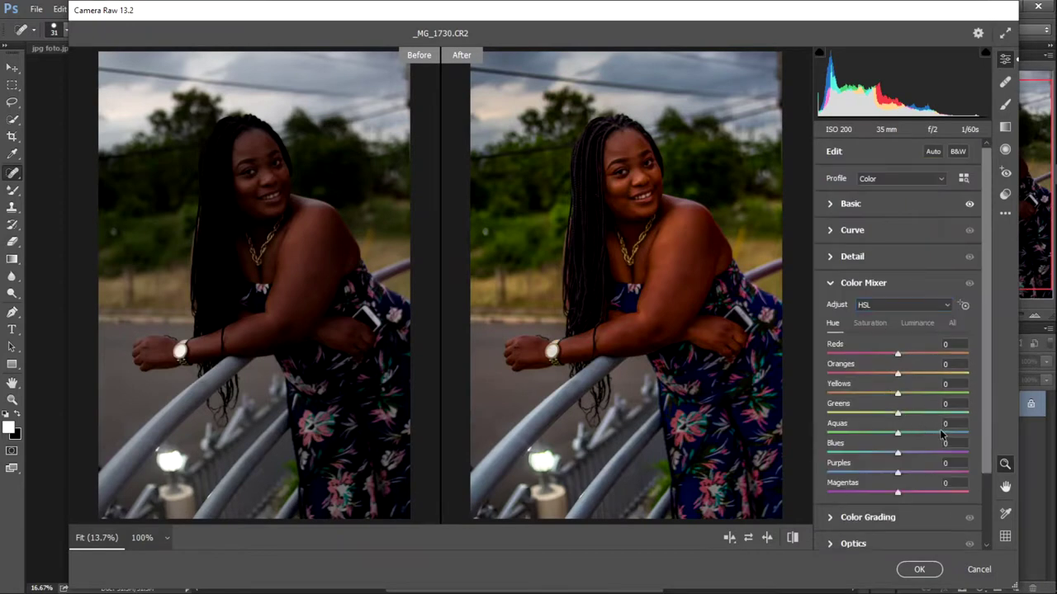
Set Blues saturation to +31 and Blues luminance to -15
left_click(920, 323)
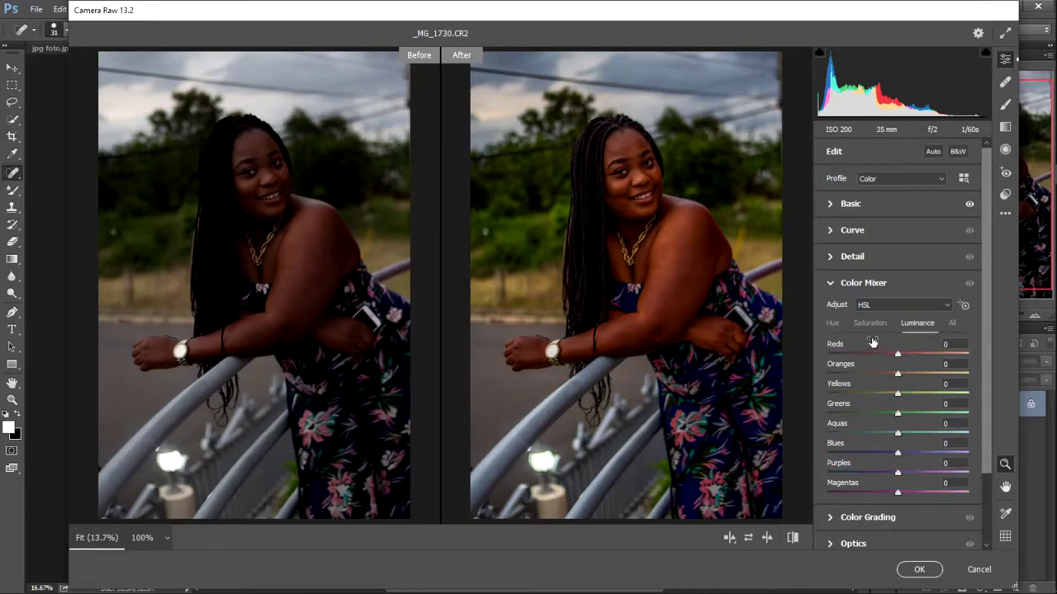
left_click(869, 325)
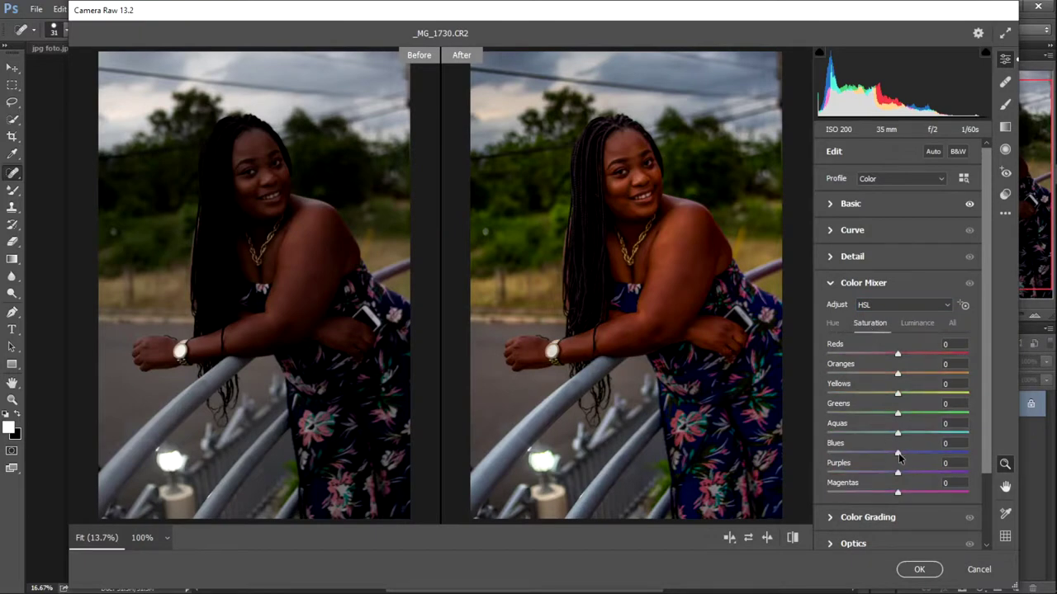
left_click_drag(917, 452, 920, 454)
left_click(917, 323)
left_click_drag(897, 456, 887, 455)
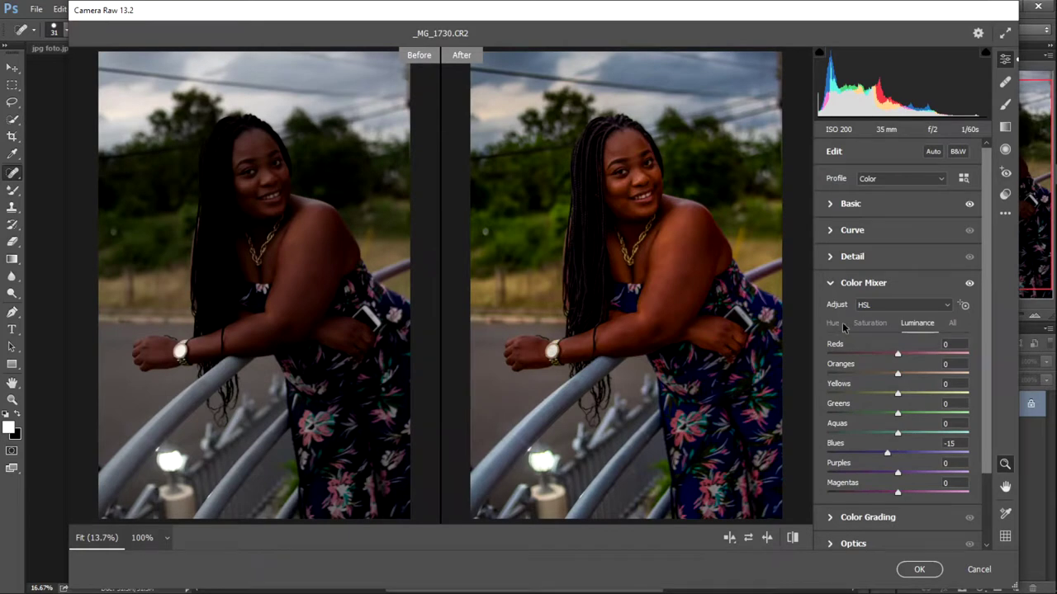
Set Oranges saturation to -15 and Oranges luminance to +22
left_click(869, 323)
left_click_drag(898, 377, 885, 378)
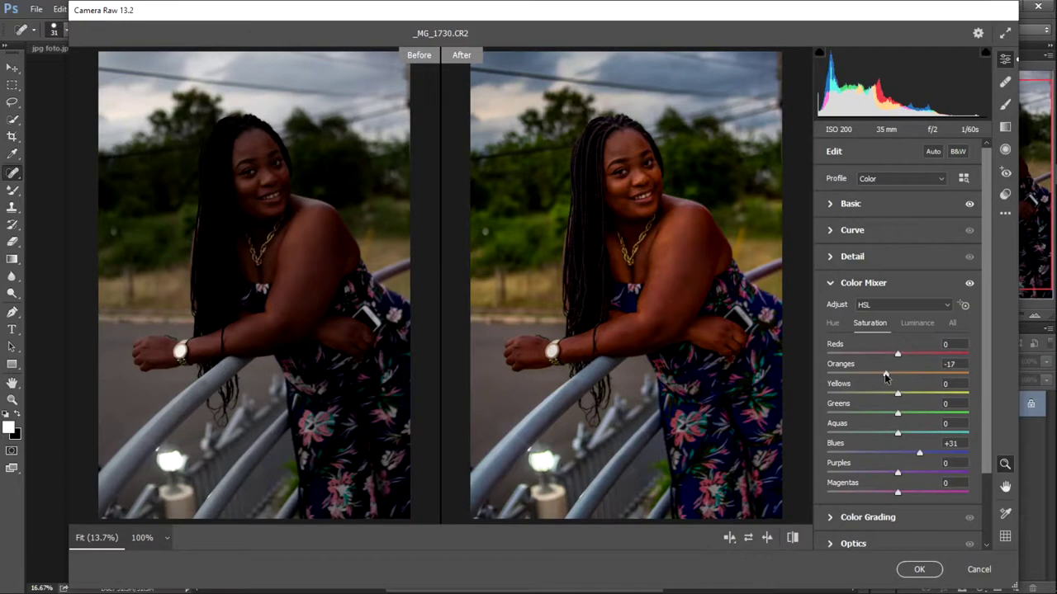
left_click_drag(885, 377, 888, 377)
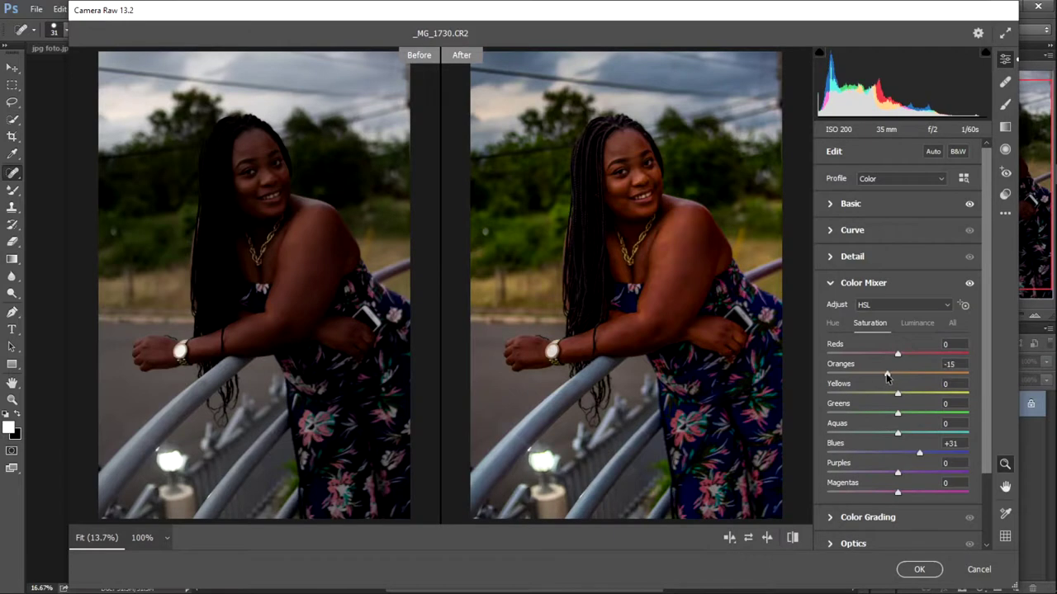
left_click(836, 324)
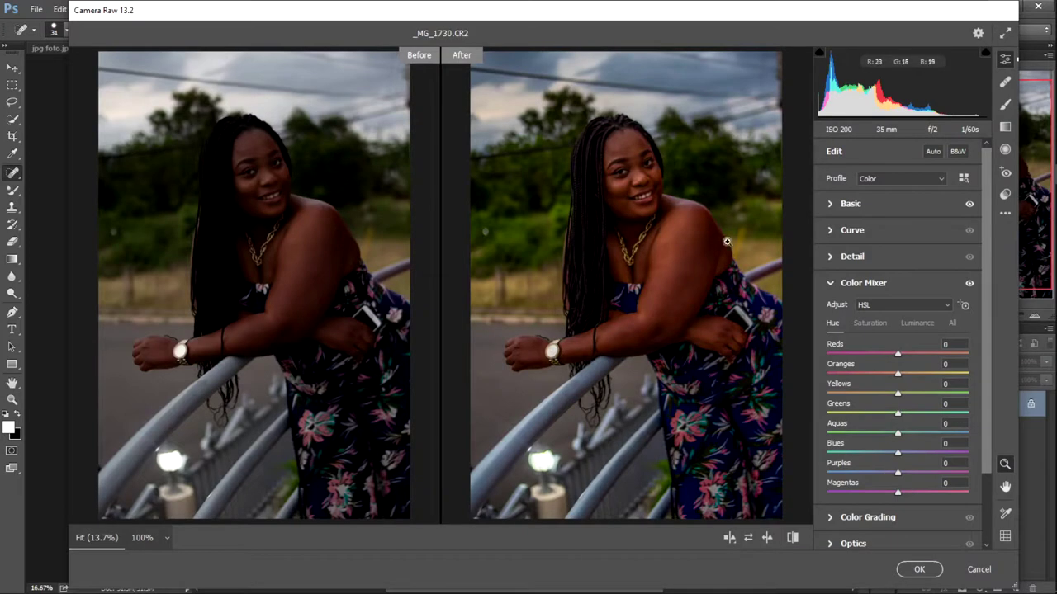
left_click(928, 329)
left_click_drag(898, 373, 913, 374)
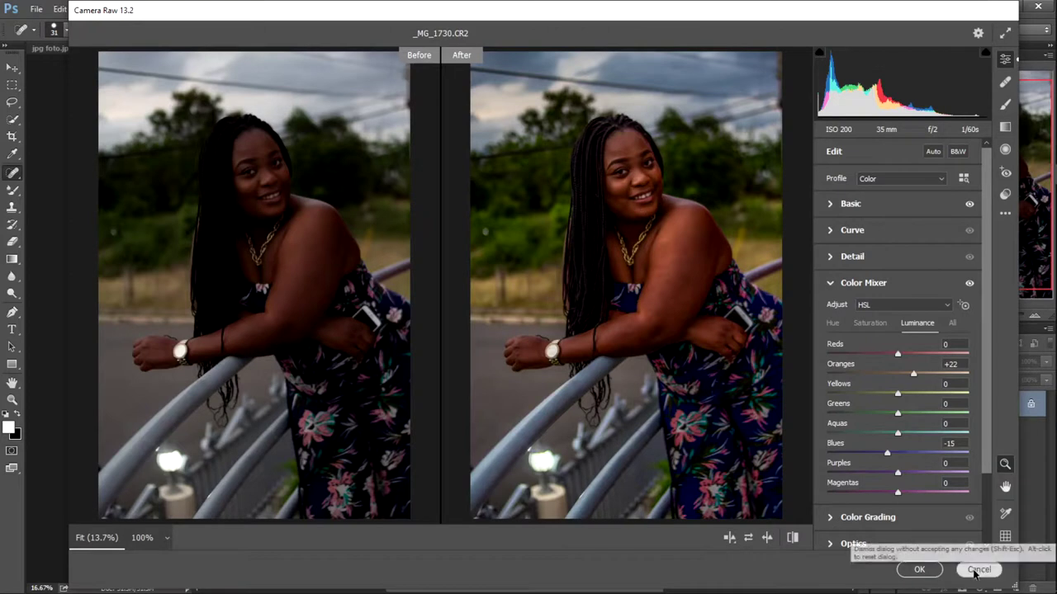
Cancel Camera Raw, then run Filter > Camera Raw Filter on the _MG_1719.JPG house photo
left_click(978, 570)
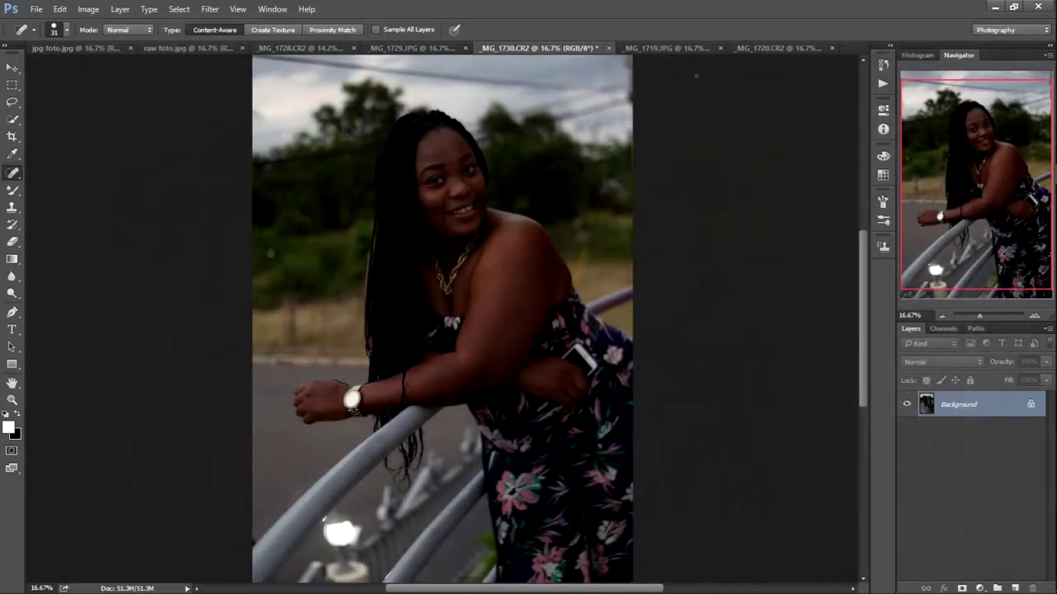
left_click(696, 47)
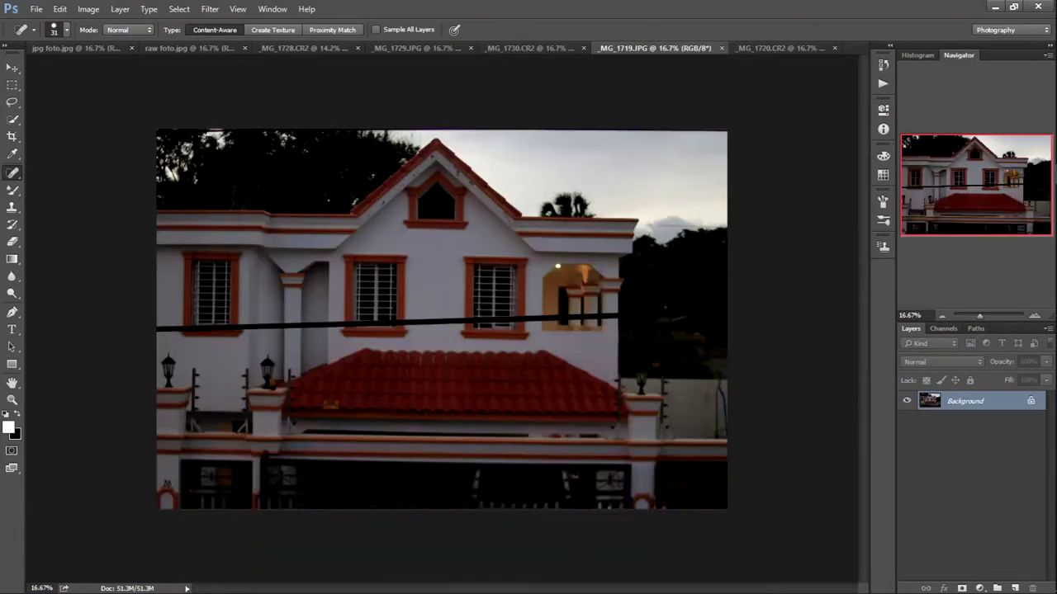
left_click(209, 9)
left_click(244, 85)
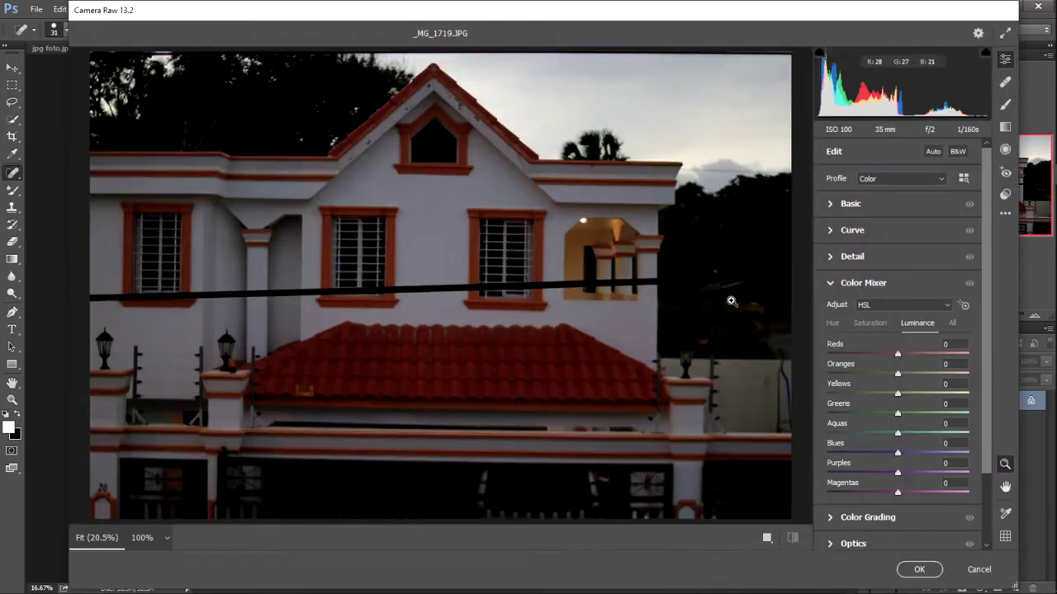
Set Shadows +100, Exposure +0.60, Highlights -65 and Whites -16, then show Before/After
left_click(836, 206)
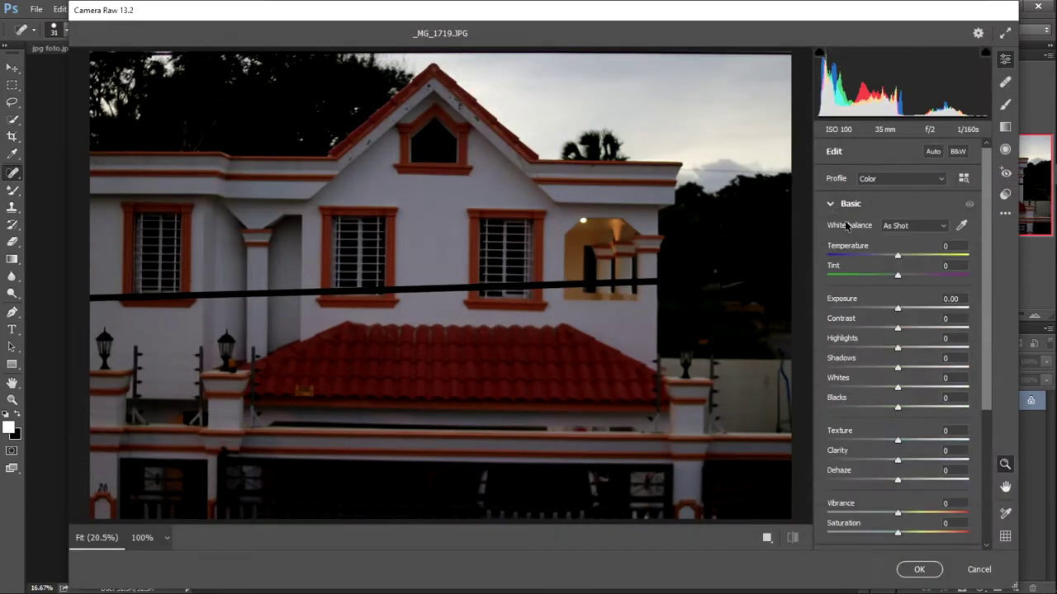
left_click_drag(898, 368, 950, 377)
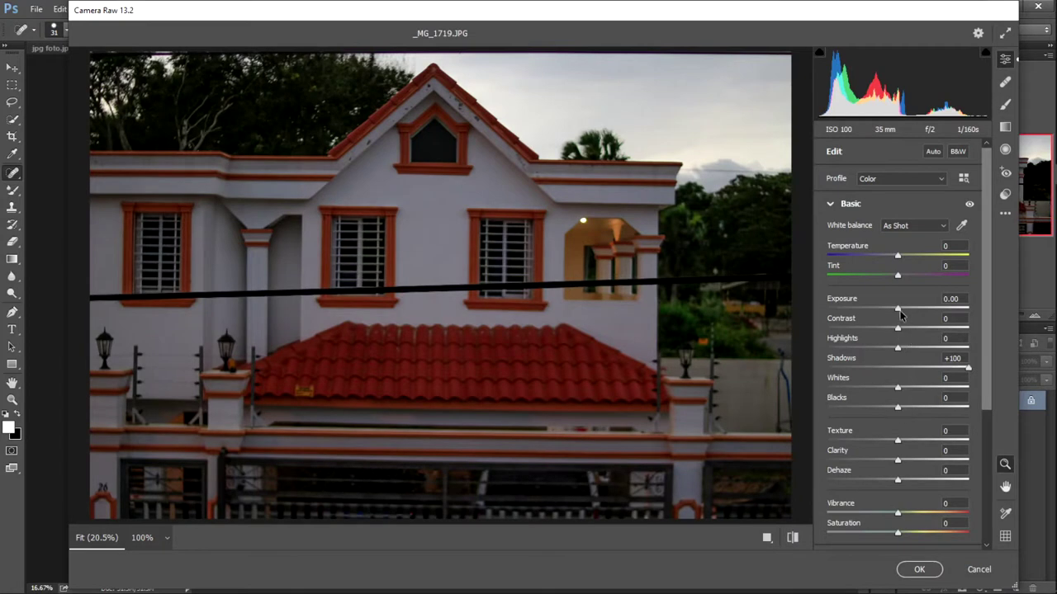
left_click_drag(899, 314, 906, 314)
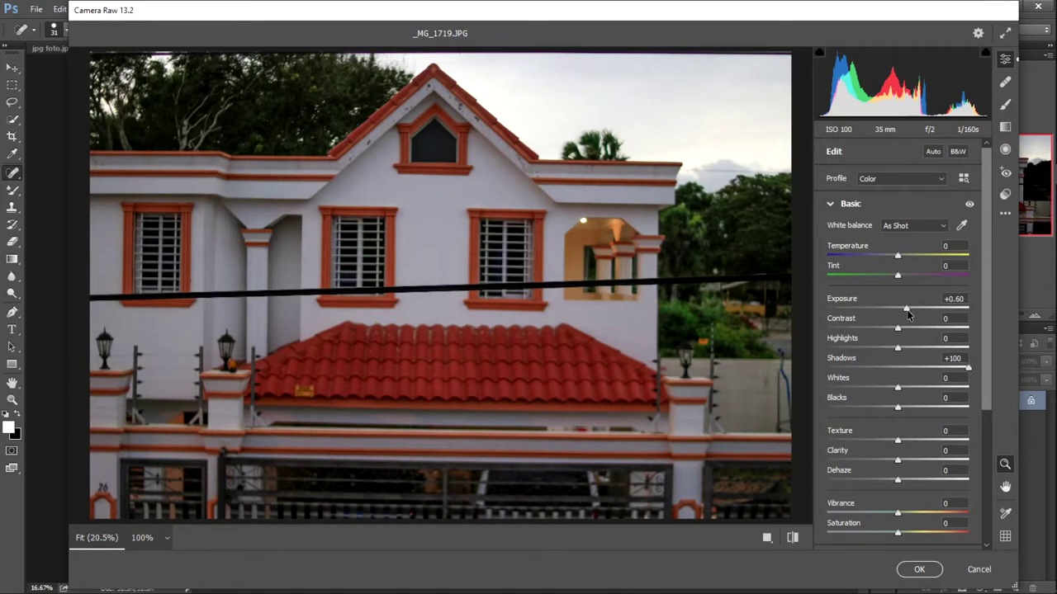
mouse_move(897, 350)
left_mouse_down()
mouse_move(826, 352)
mouse_move(851, 348)
left_mouse_up()
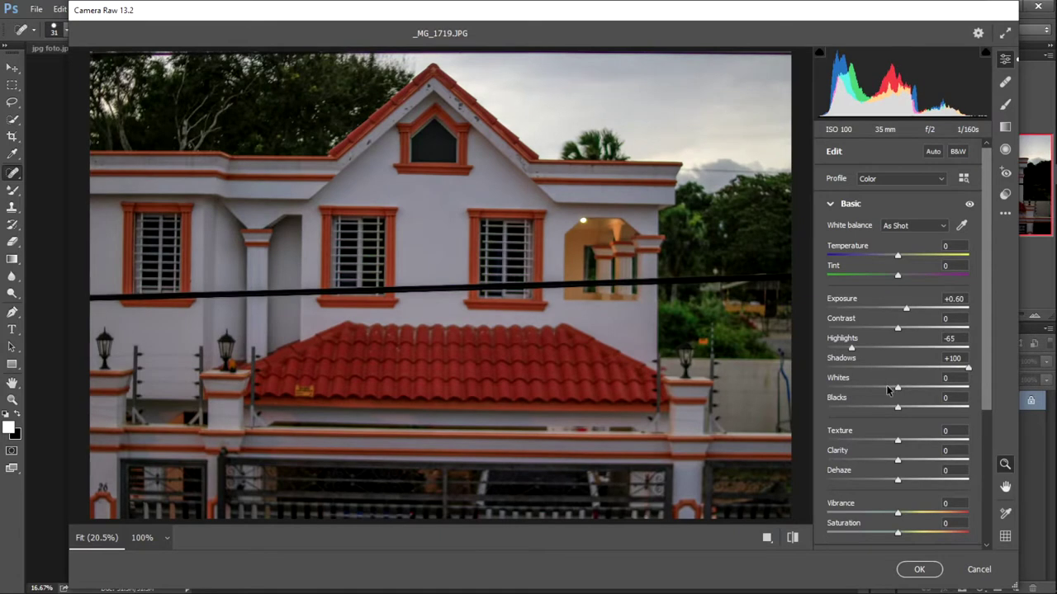
mouse_move(896, 392)
left_mouse_down()
mouse_move(860, 392)
mouse_move(884, 390)
mouse_move(884, 412)
left_mouse_up()
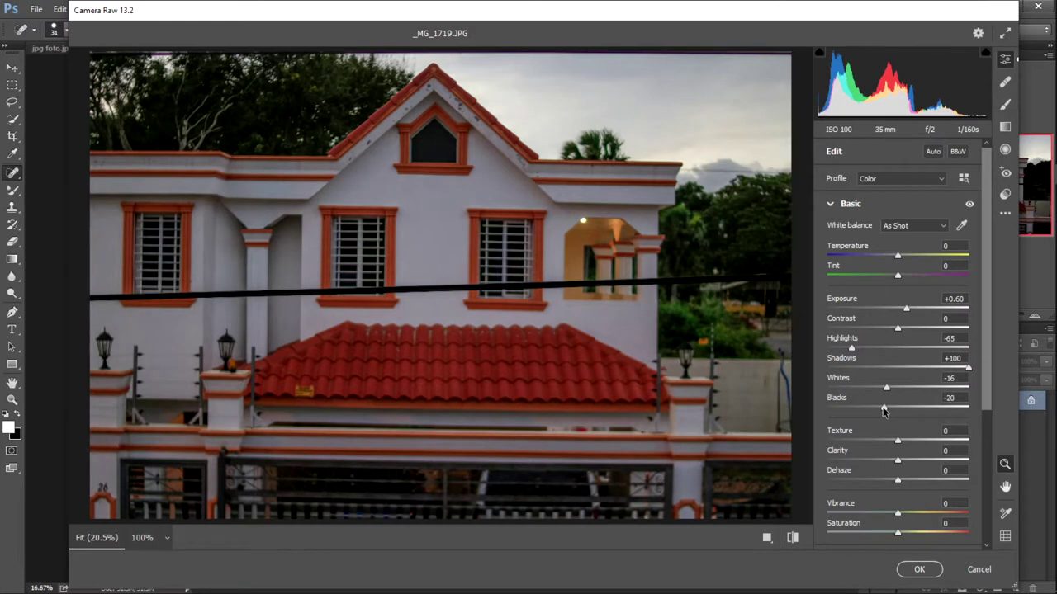
left_click(766, 537)
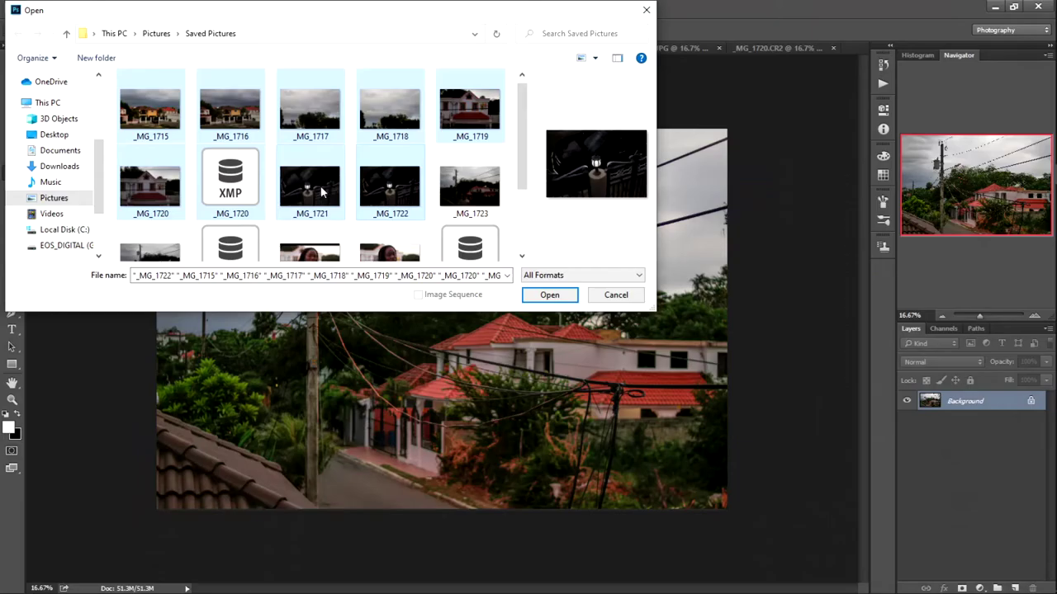
Select _MG_1721 and _MG_1722 in Saved Pictures and open both
left_click(248, 124)
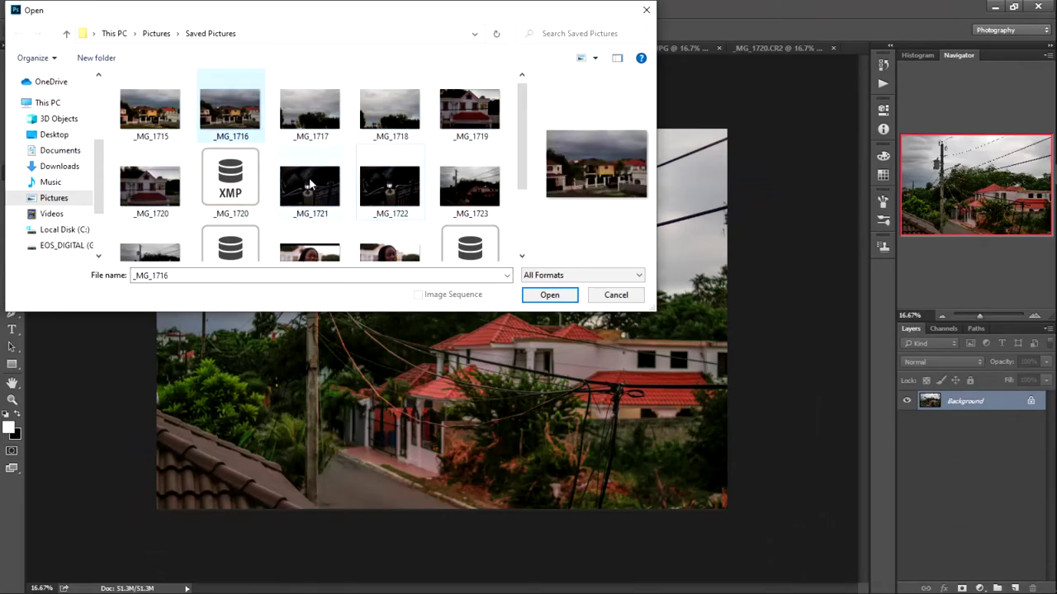
left_click(309, 178)
left_click(370, 201, "ctrl")
left_click(534, 299)
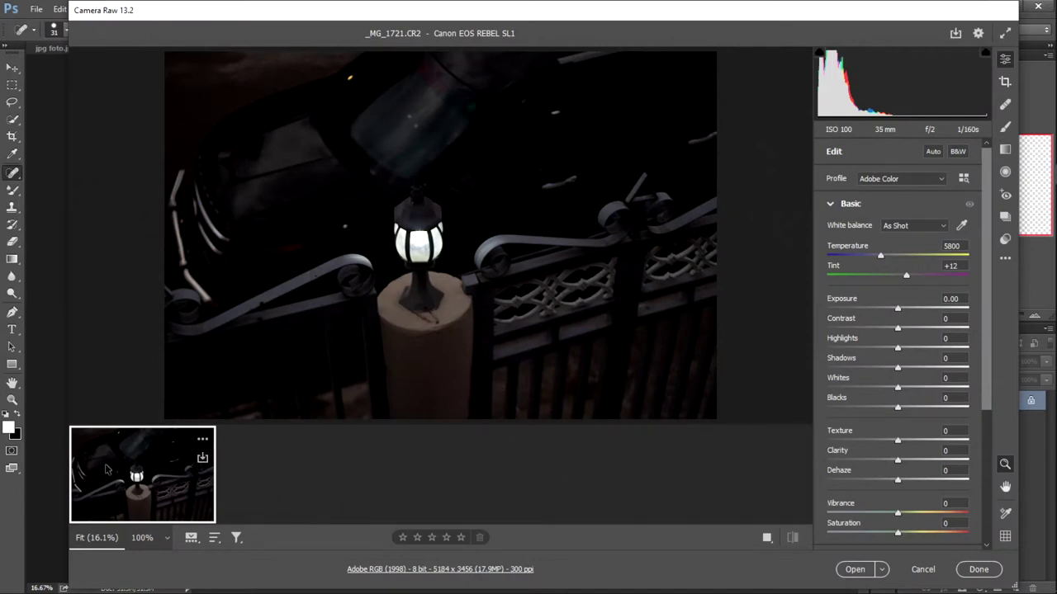
Open _MG_1721.CR2 from Camera Raw as a document, then make _MG_1722.JPG active
left_click(852, 569)
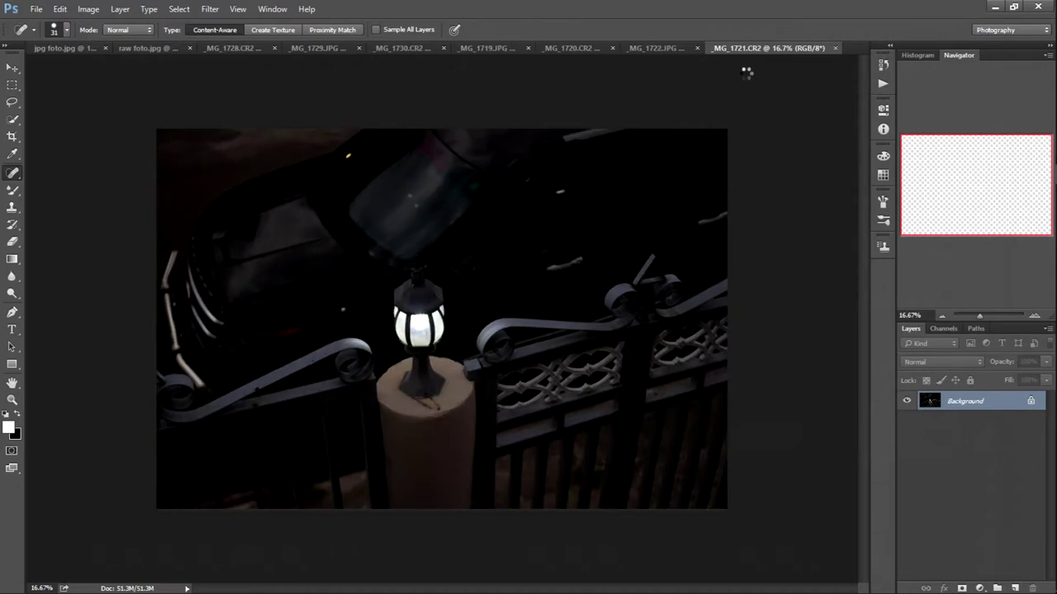
left_click(653, 47)
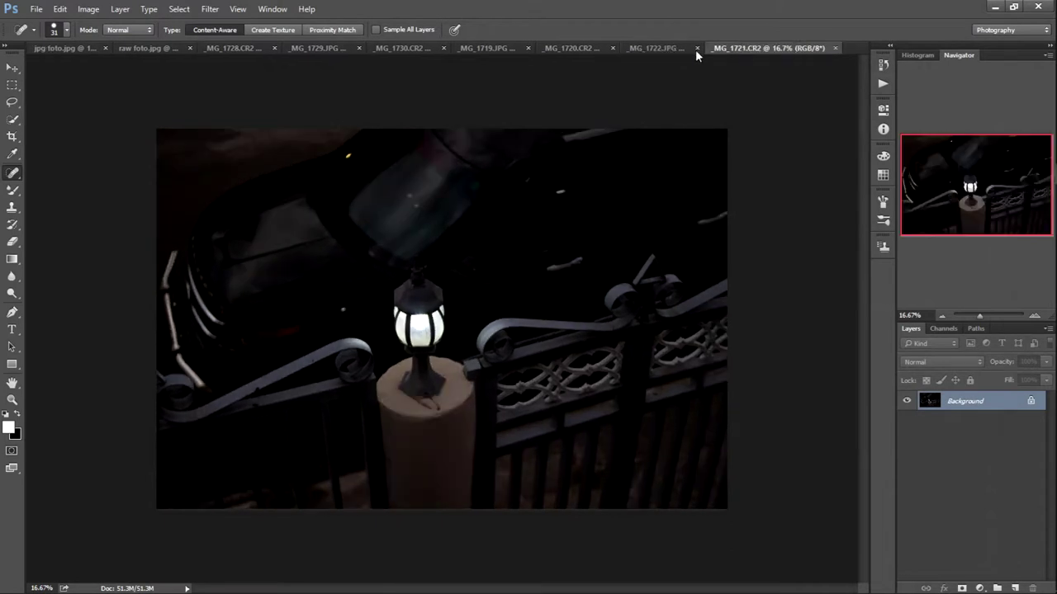
left_click(665, 47)
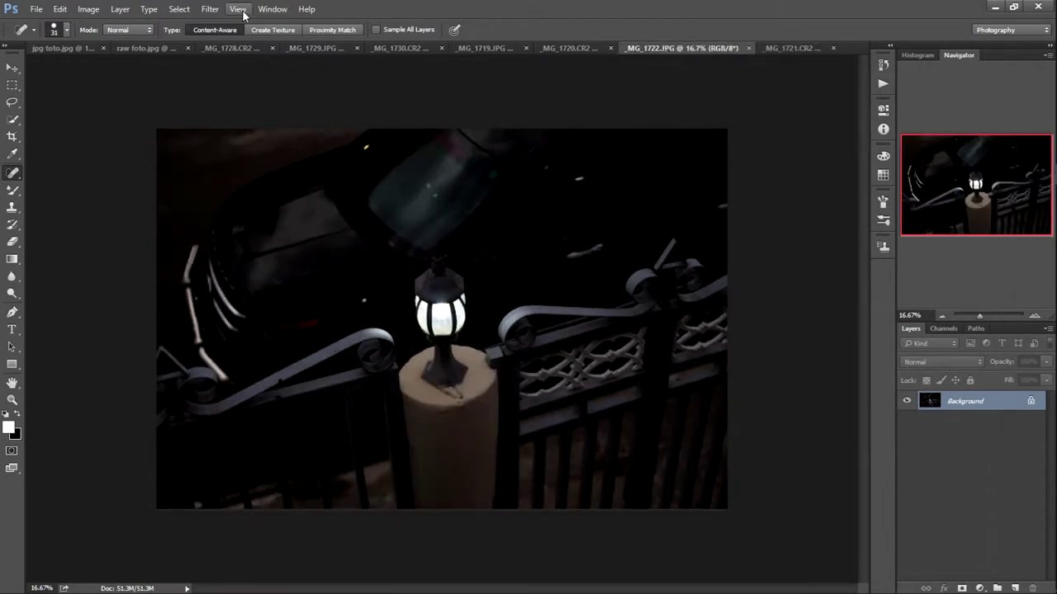
Open the Camera Raw Filter on _MG_1722.JPG, set Shadows to +100 and reset Blacks to 0
left_click(210, 9)
left_click(257, 89)
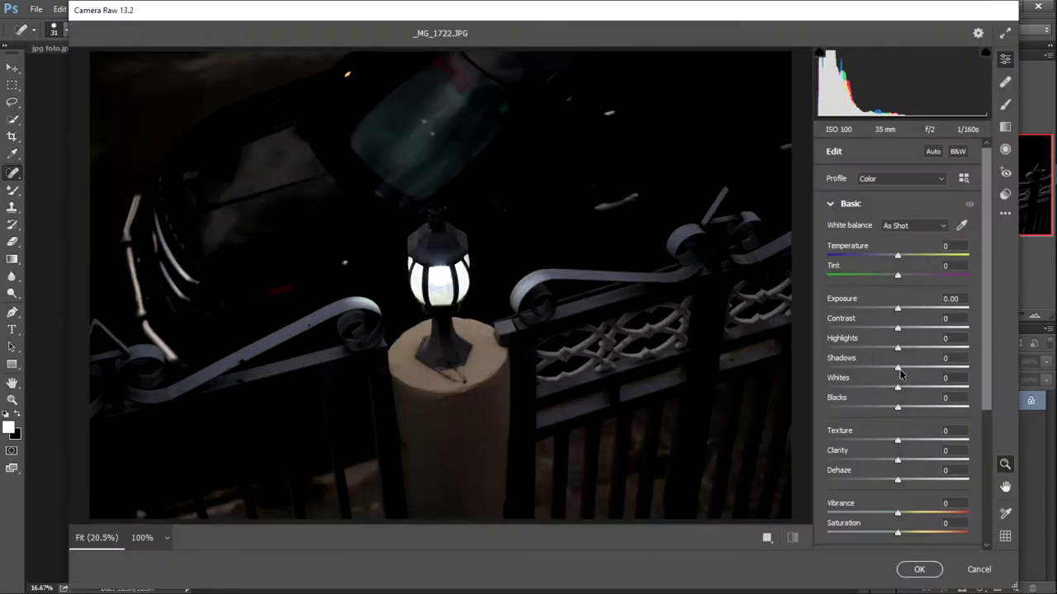
left_click_drag(898, 374, 974, 373)
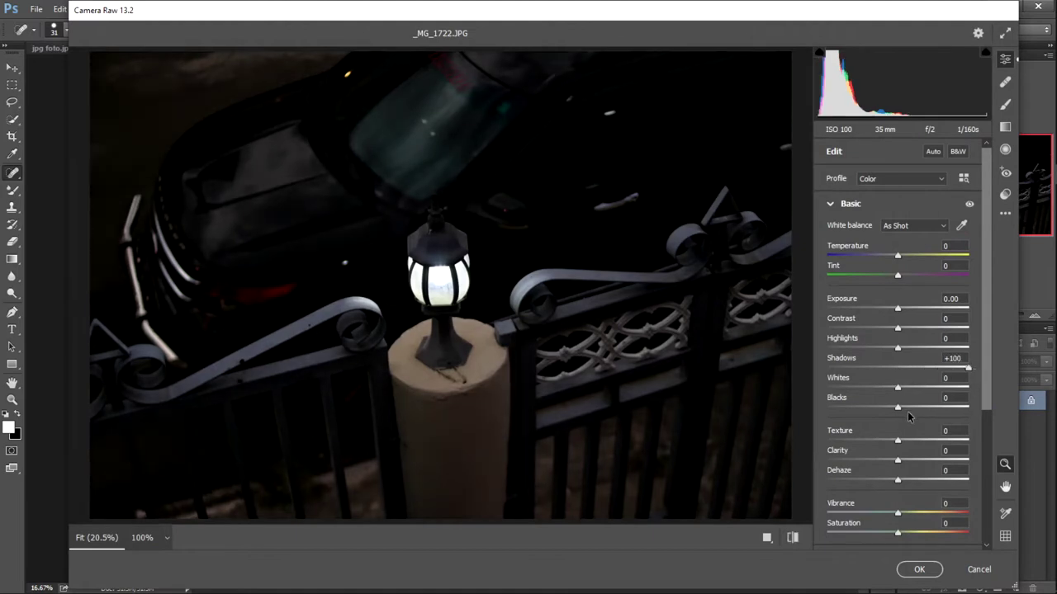
mouse_move(898, 407)
left_mouse_down()
mouse_move(879, 413)
mouse_move(892, 415)
left_mouse_up()
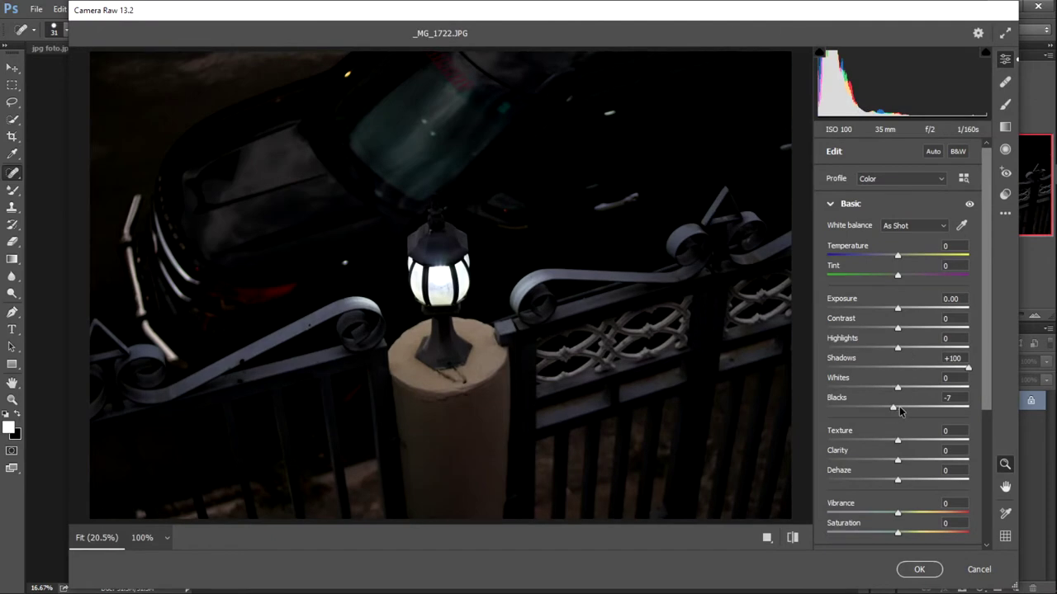
double_click(894, 409)
Enter Whites +50 and show the Before/After view
left_click_drag(898, 387, 936, 400)
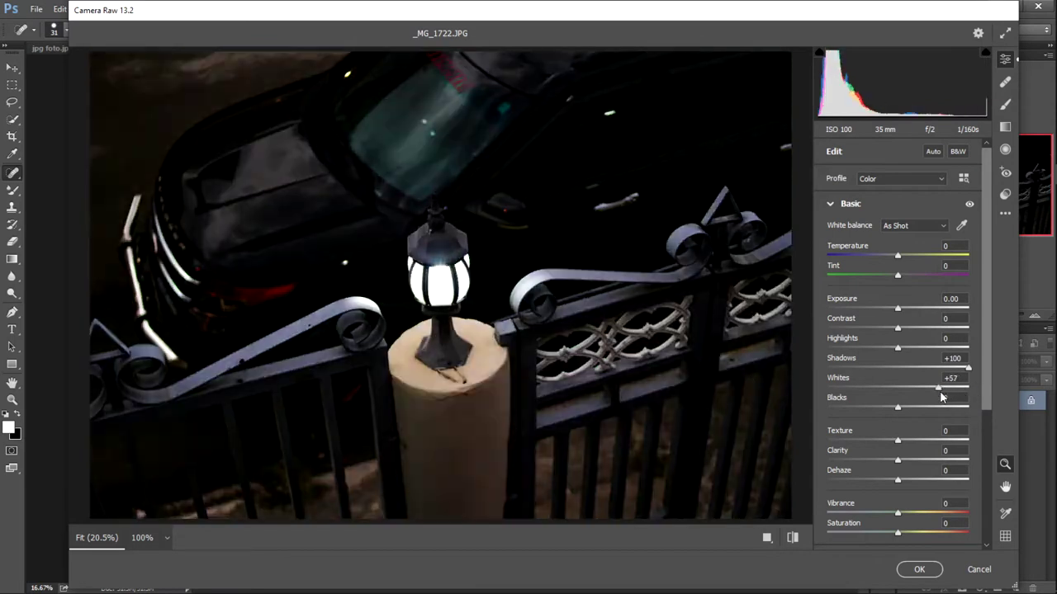
left_click(950, 378)
key("BackSpace")
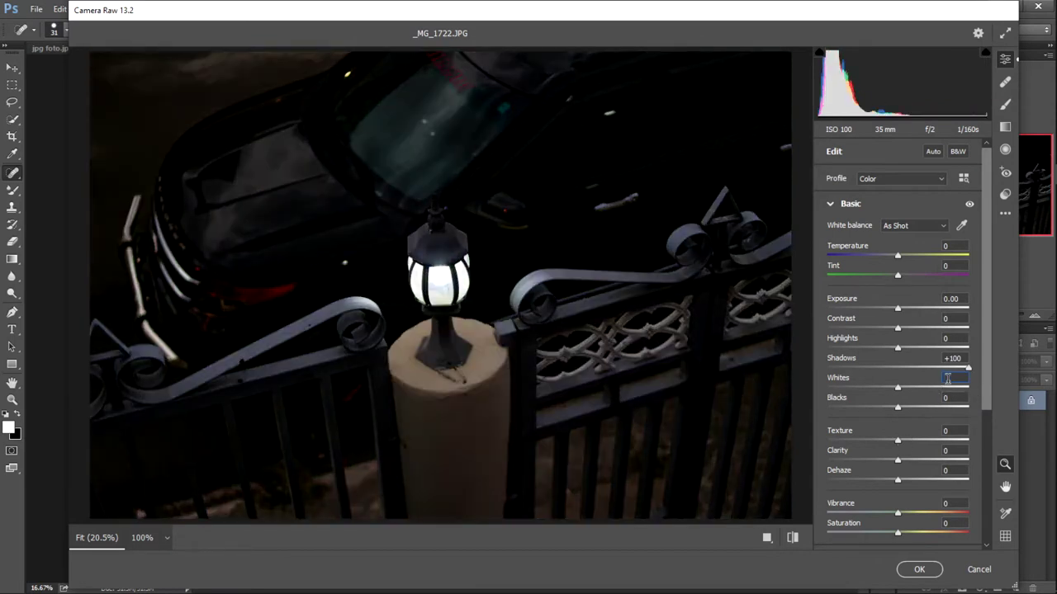
type("50")
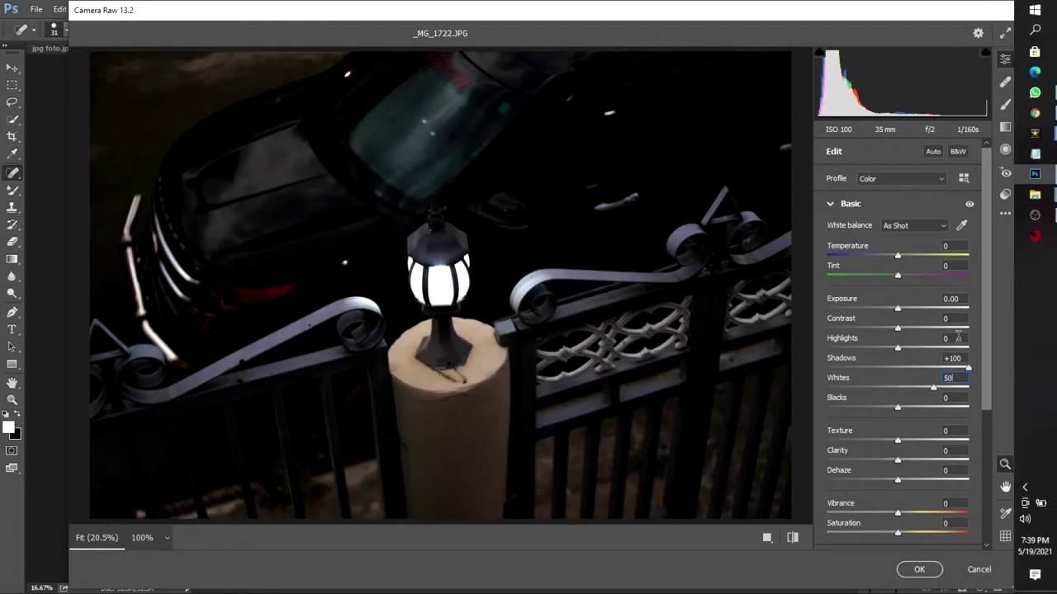
left_click(768, 538)
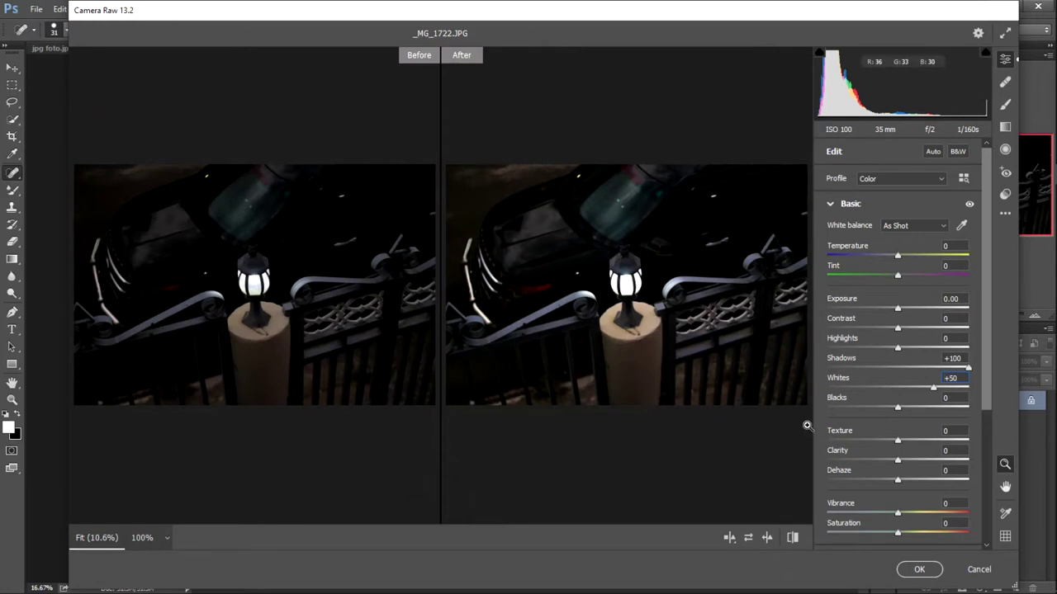
Zoom in twice on the lamp in the before/after view, then cancel Camera Raw
key("ctrl+equal")
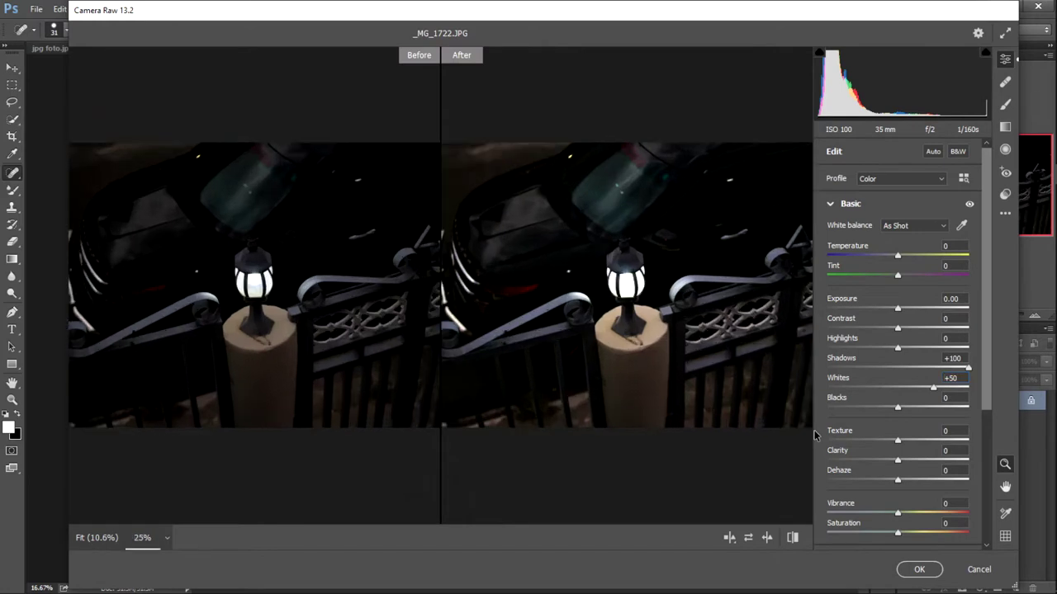
key("ctrl+equal")
key("ctrl+equal")
key("ctrl+equal")
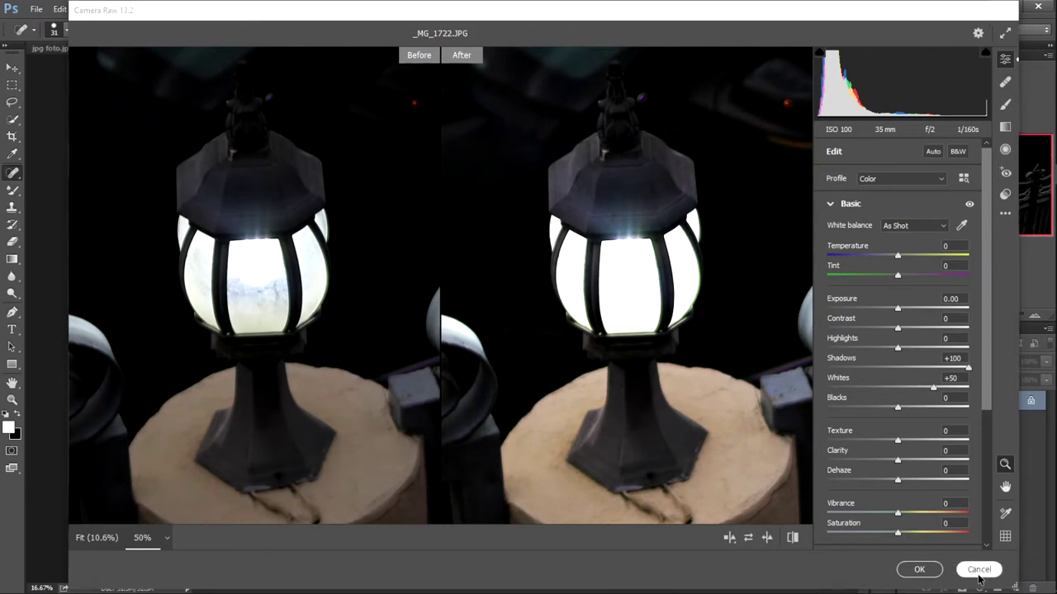
left_click(979, 570)
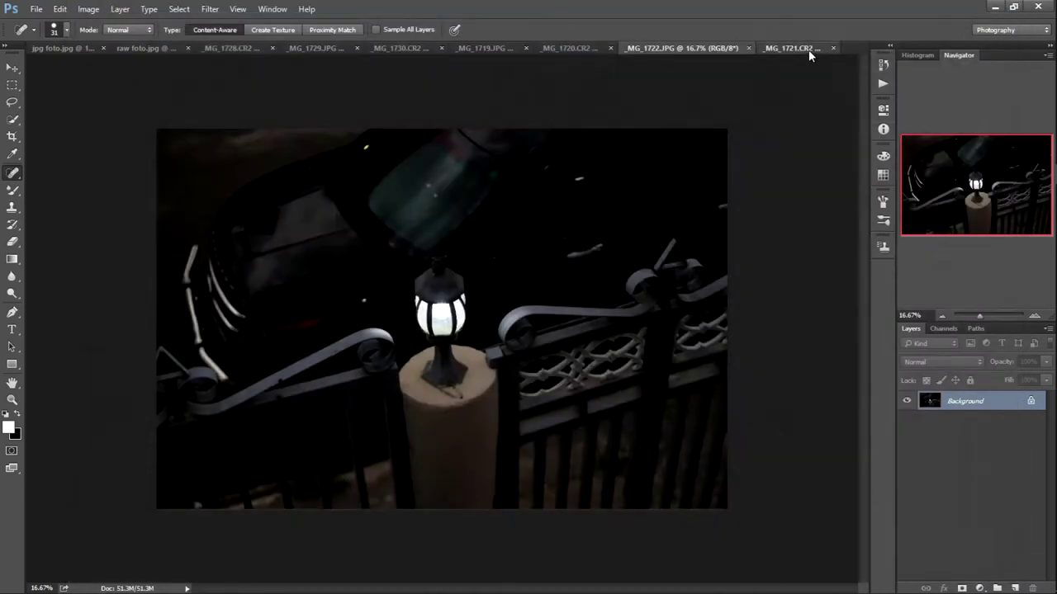
Open the Camera Raw Filter on _MG_1721.CR2 and start entering Shadows and Whites values
left_click(808, 49)
left_click(214, 9)
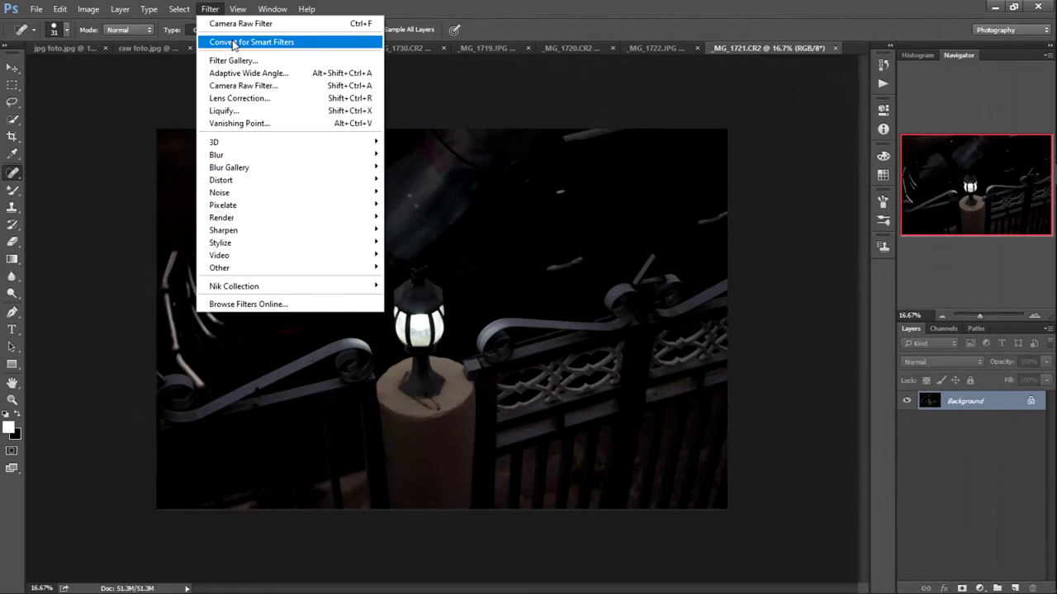
left_click(256, 87)
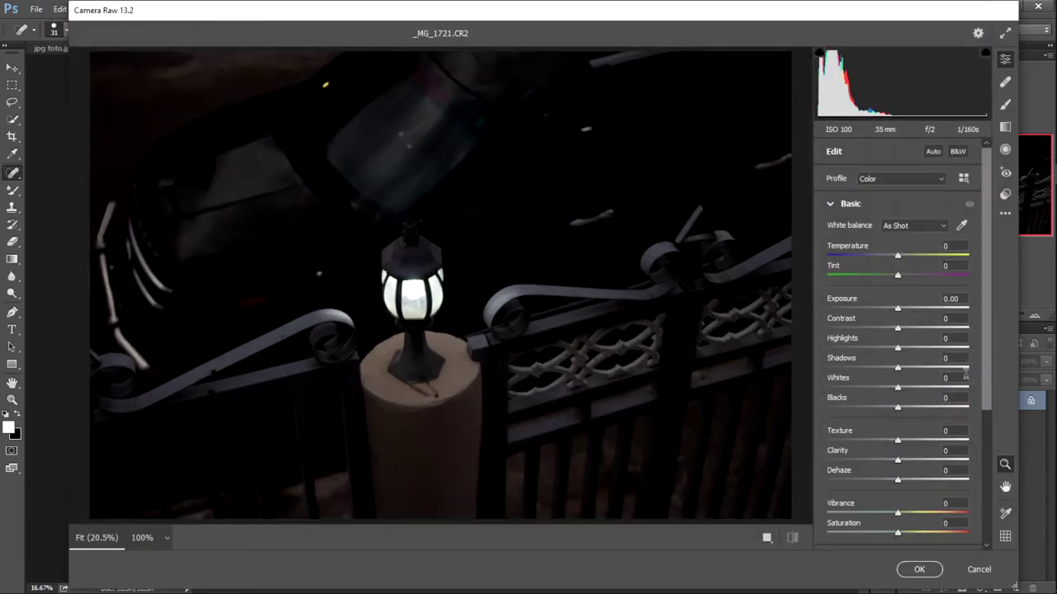
left_click(962, 358)
type("50")
left_click(958, 383)
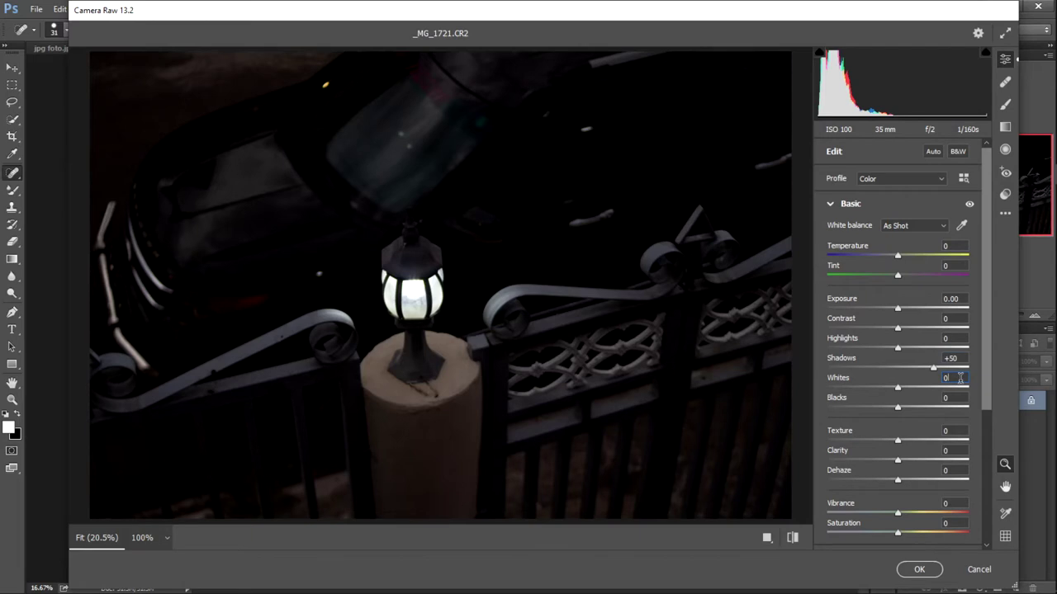
type("30")
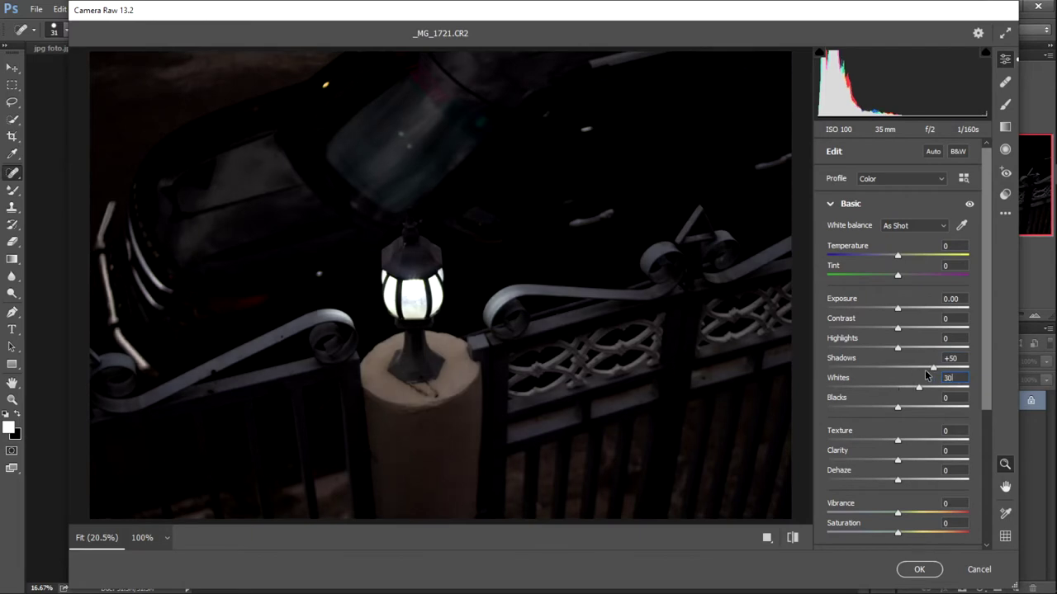
Set Shadows to +100, commit Whites at +30 and reset Blacks to 0
left_click_drag(933, 368, 973, 368)
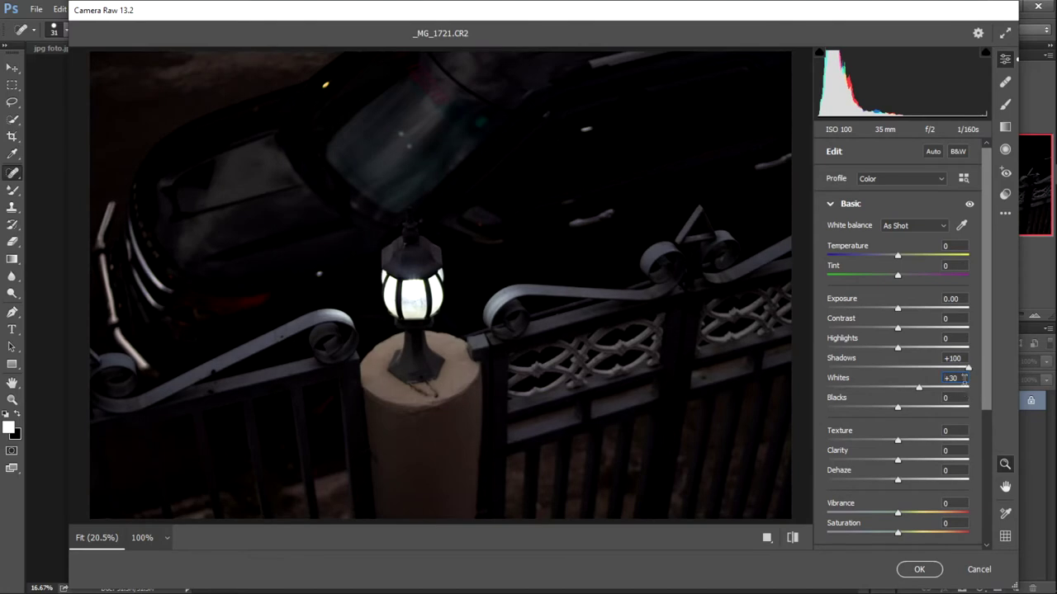
type("50")
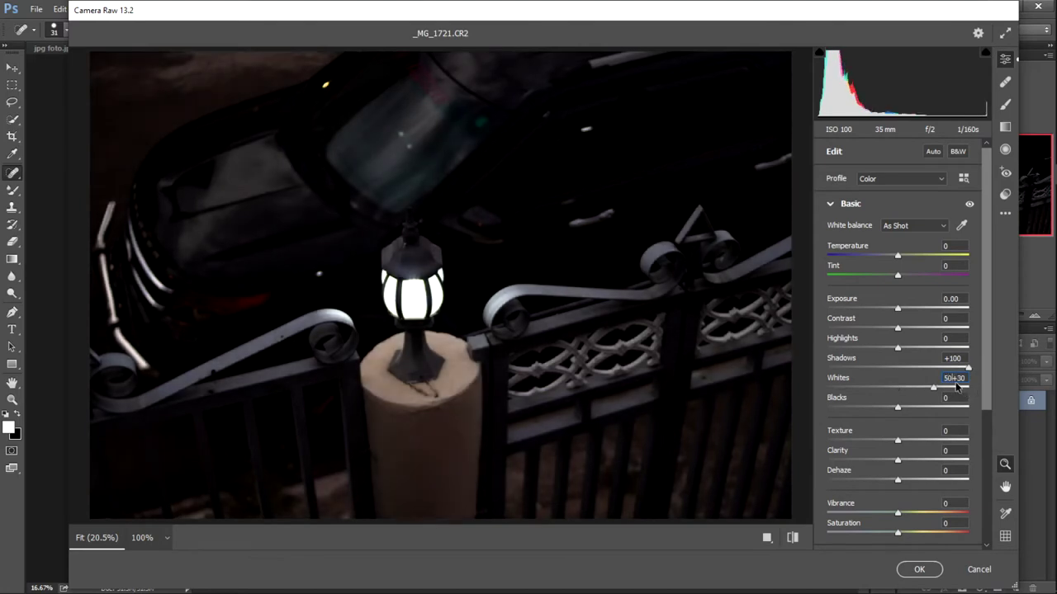
key("BackSpace")
key("BackSpace")
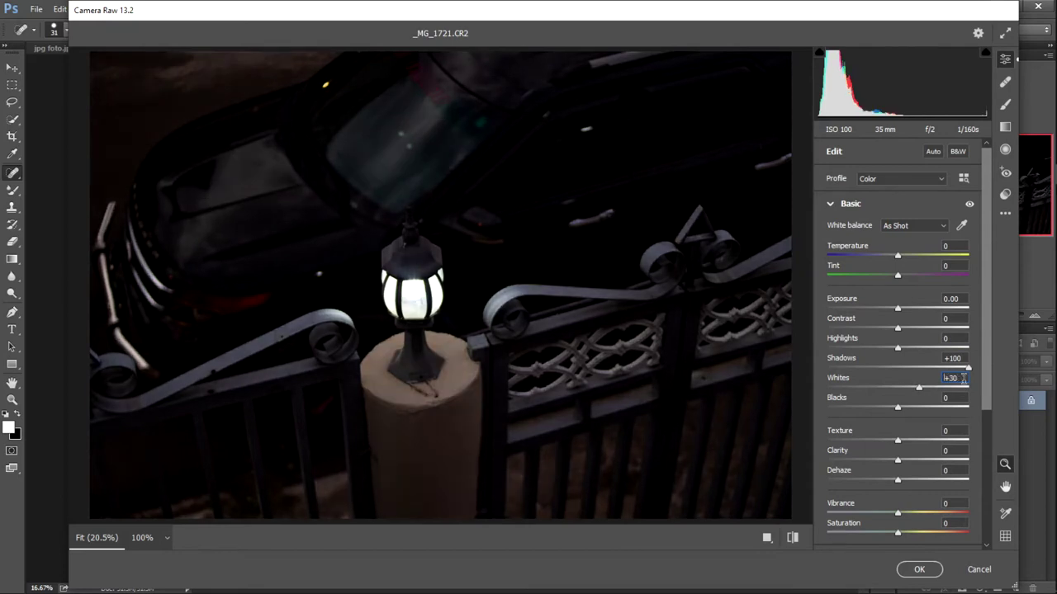
type("5")
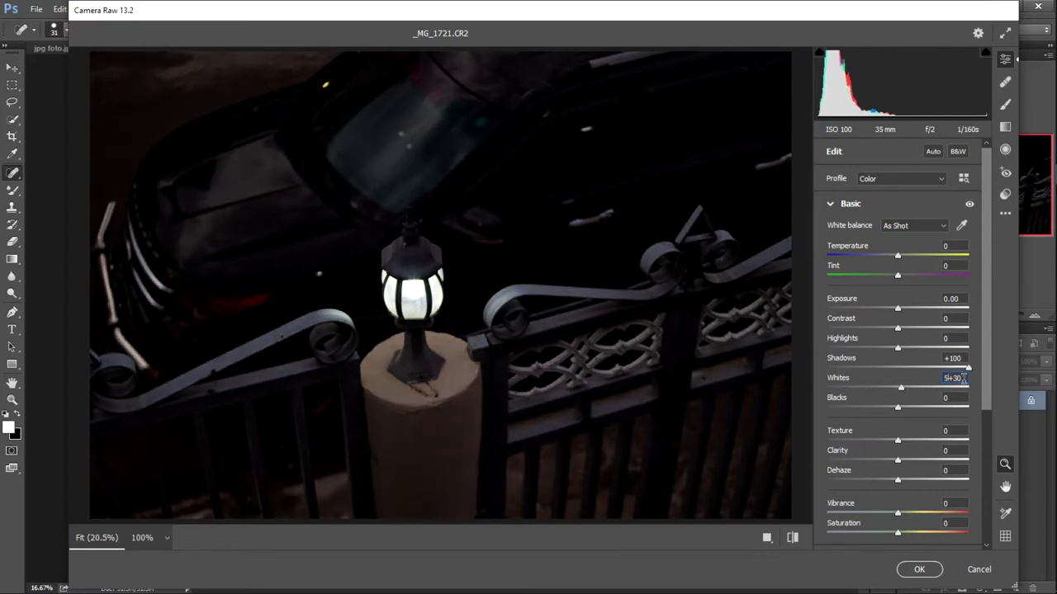
key("Return")
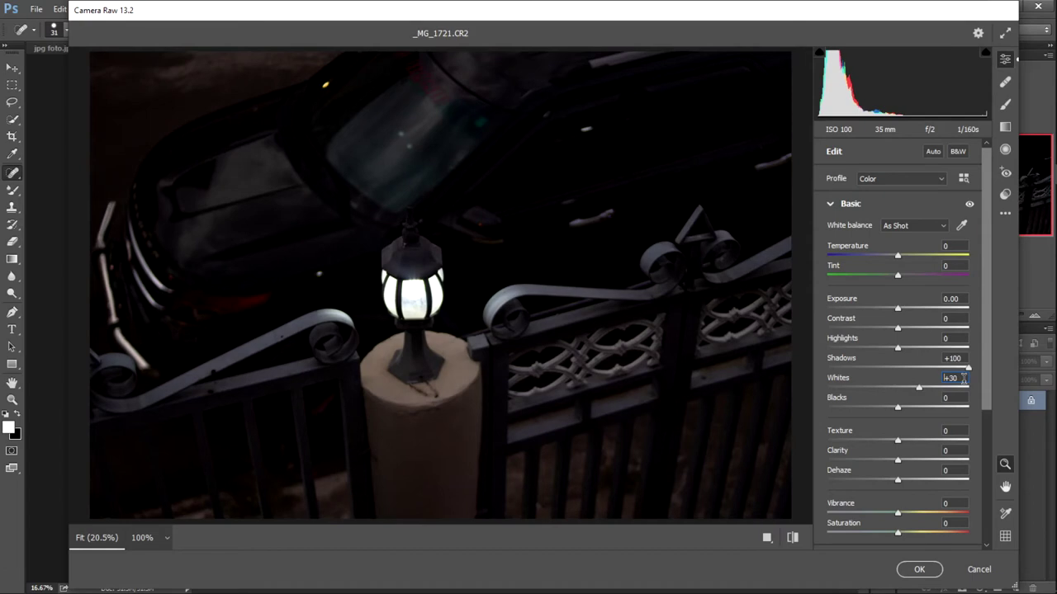
left_click(961, 398)
type("50")
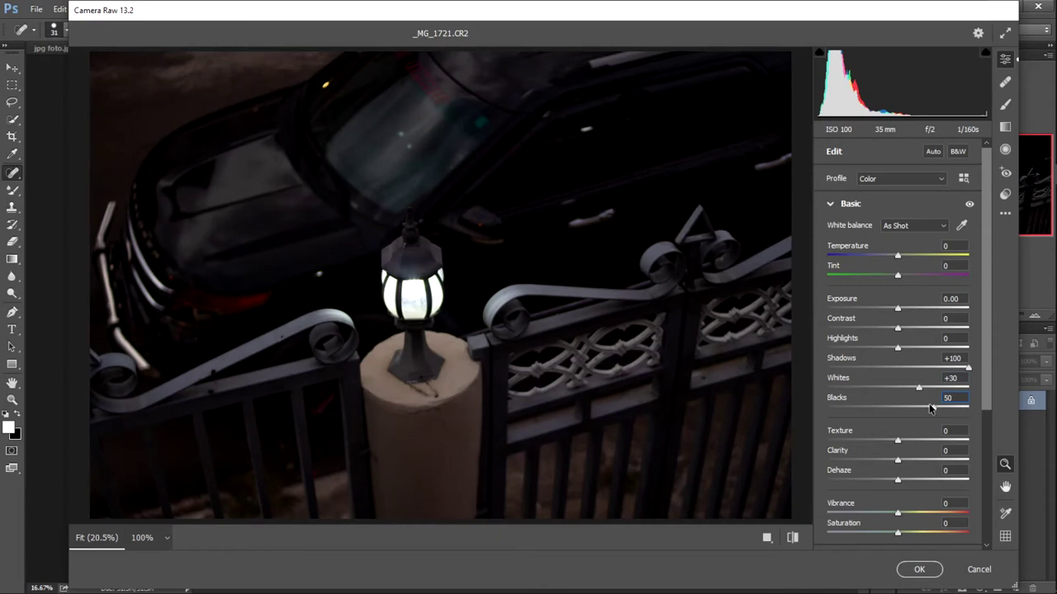
double_click(933, 408)
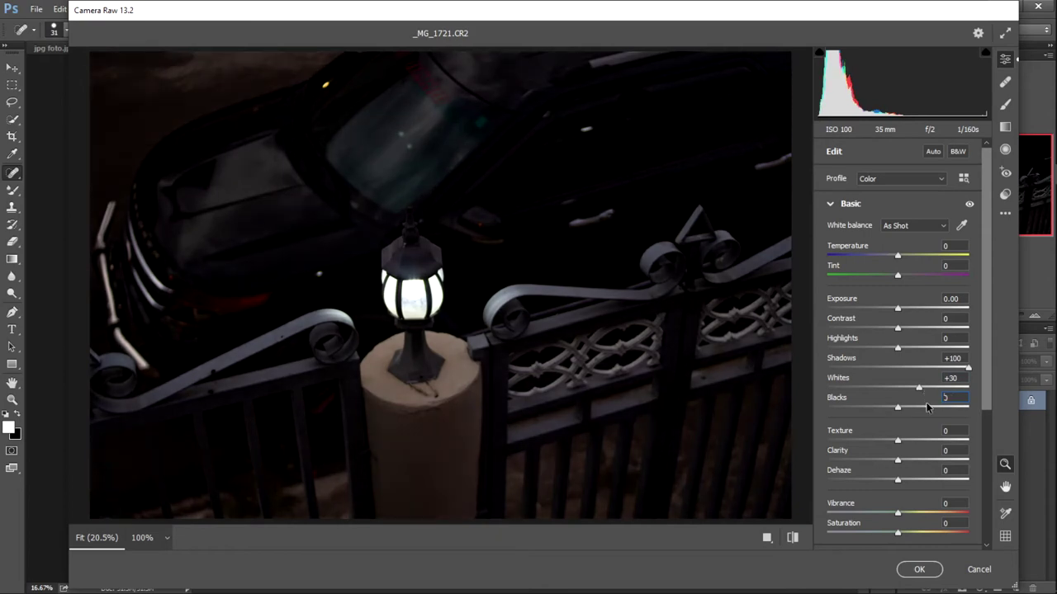
Show _MG_1721.CR2 in Before/After, zoom twice on the lamp and switch to a split view
left_click(767, 538)
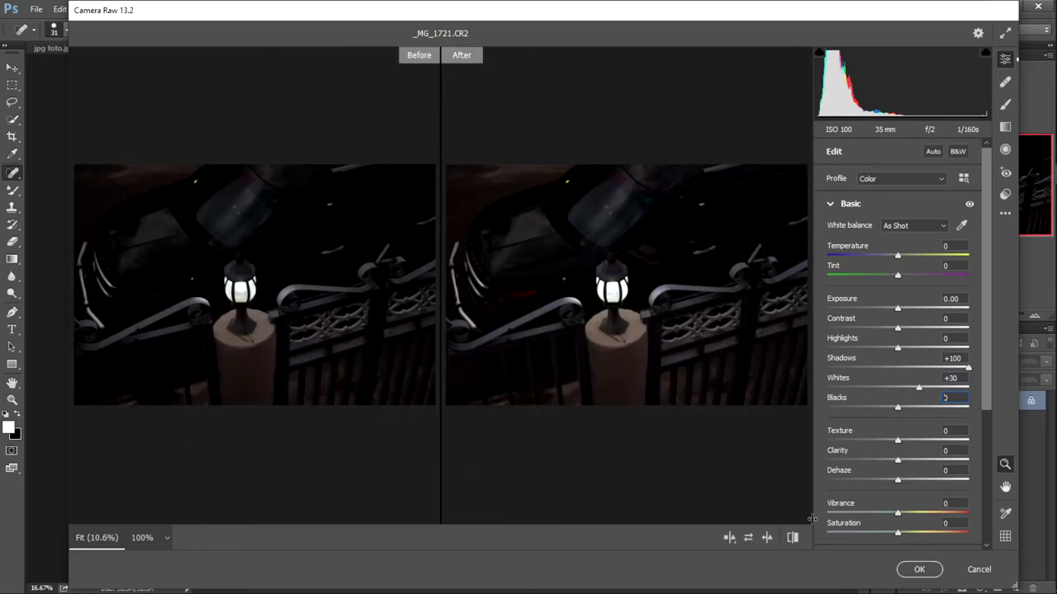
key("ctrl+plus")
key("ctrl+plus")
key("ctrl+plus")
key("ctrl+plus")
key("ctrl+plus")
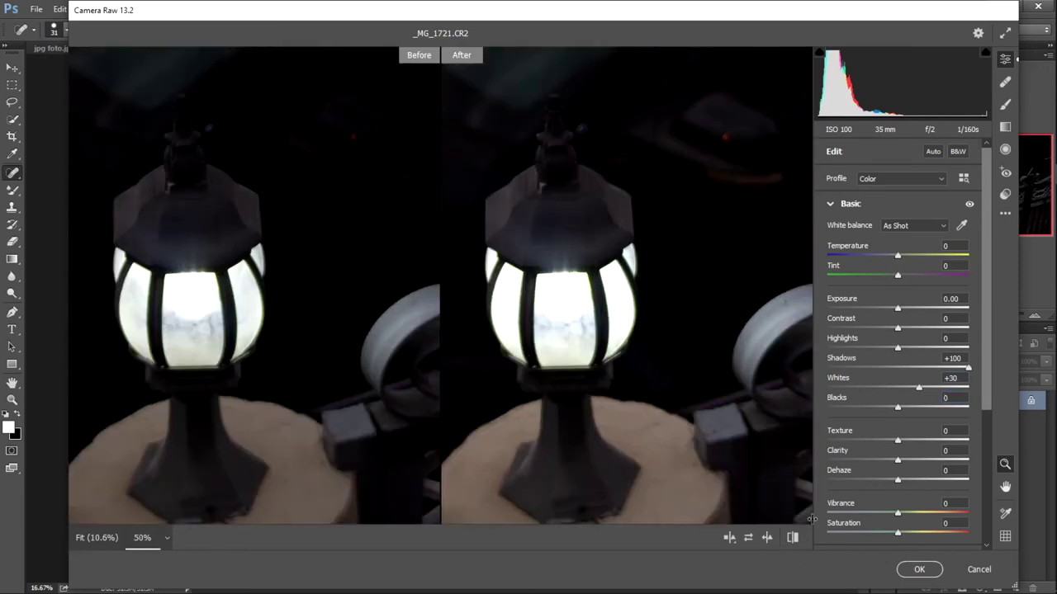
key("ctrl+plus")
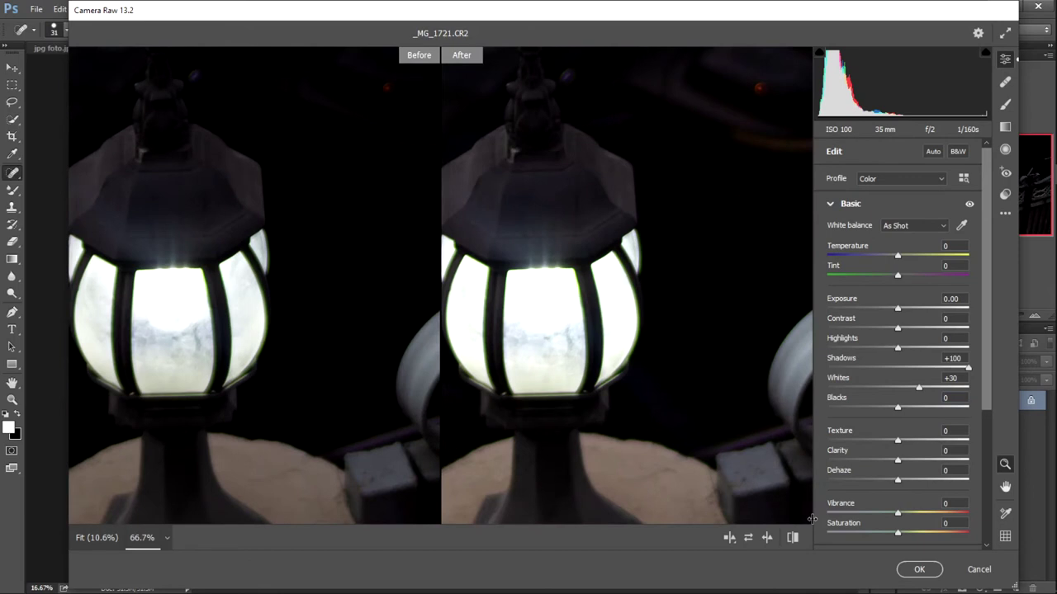
left_click(766, 539)
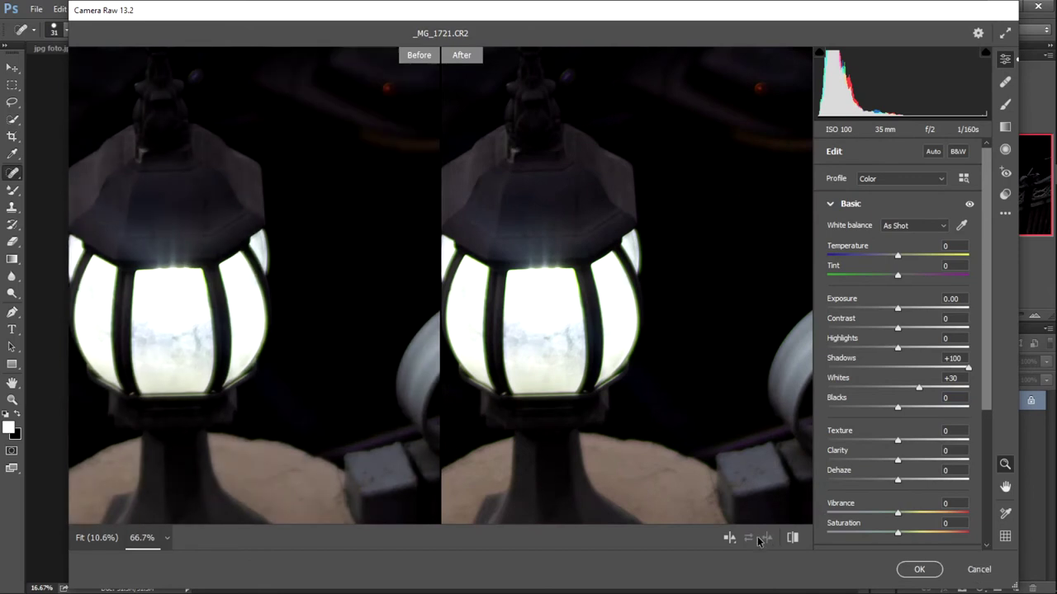
left_click(730, 538)
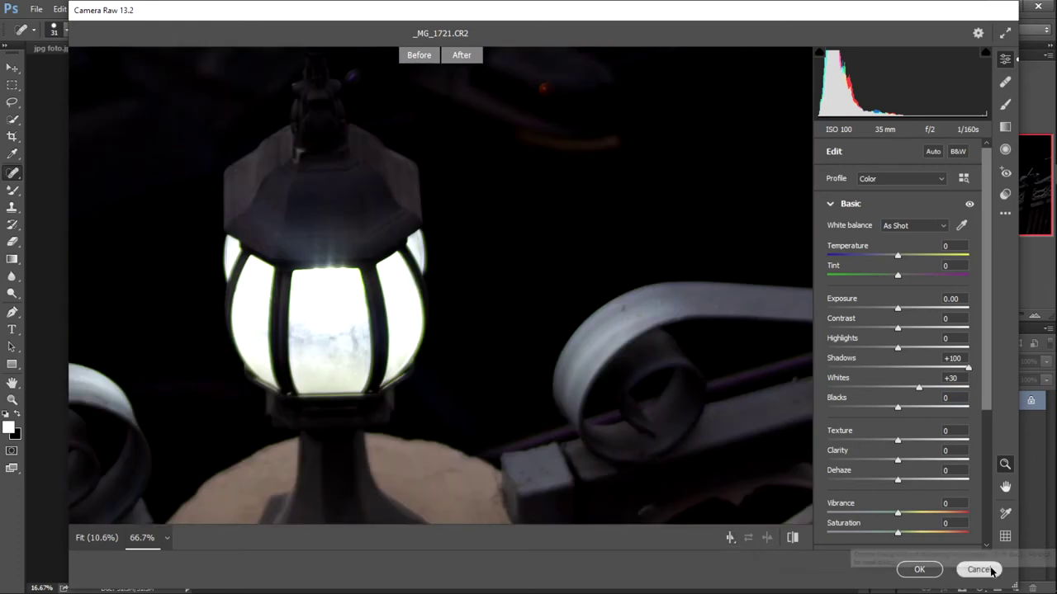